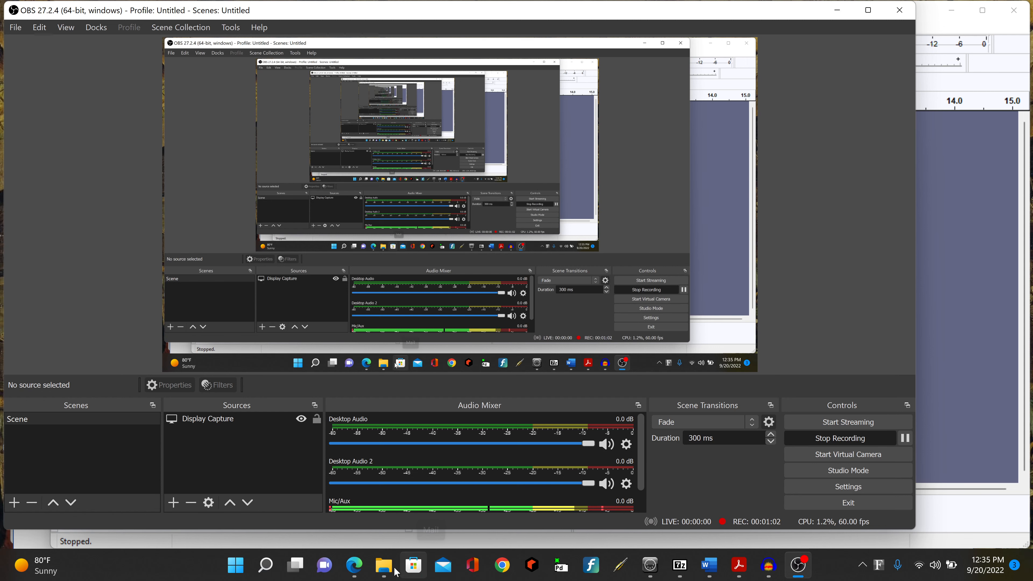
Switch to File Explorer's Downloads folder, move its window up and enlarge it to show more files
{"action": "mouse_move", "coordinate": [381, 570]}
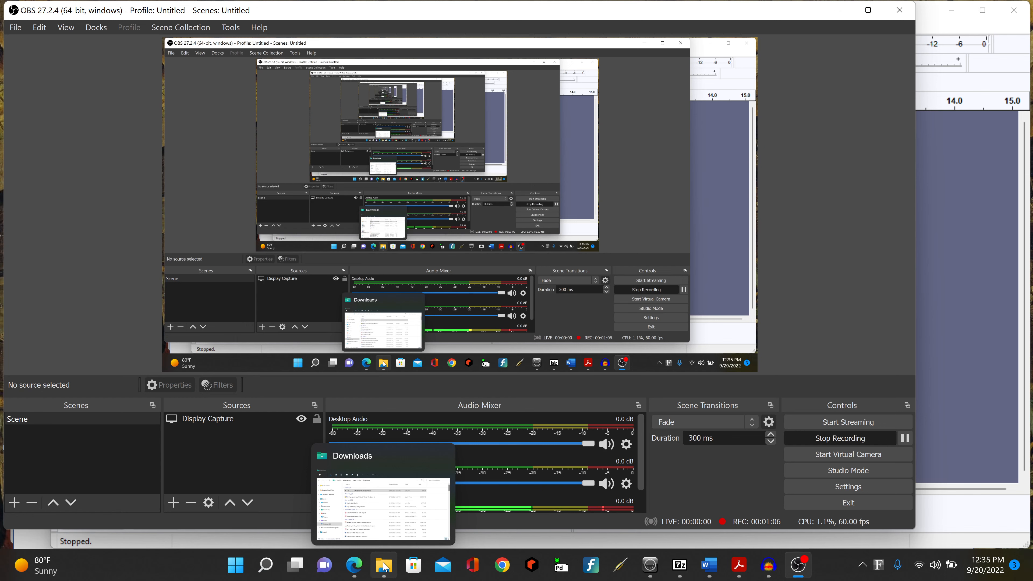
{"action": "left_click", "coordinate": [384, 566]}
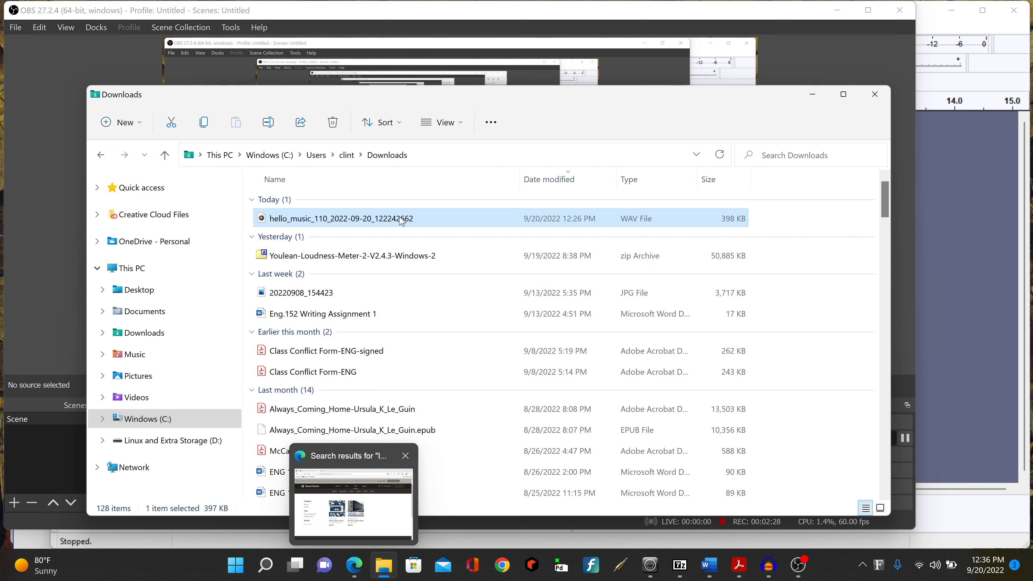
{"action": "left_click_drag", "start_coordinate": [396, 93], "coordinate": [361, 29]}
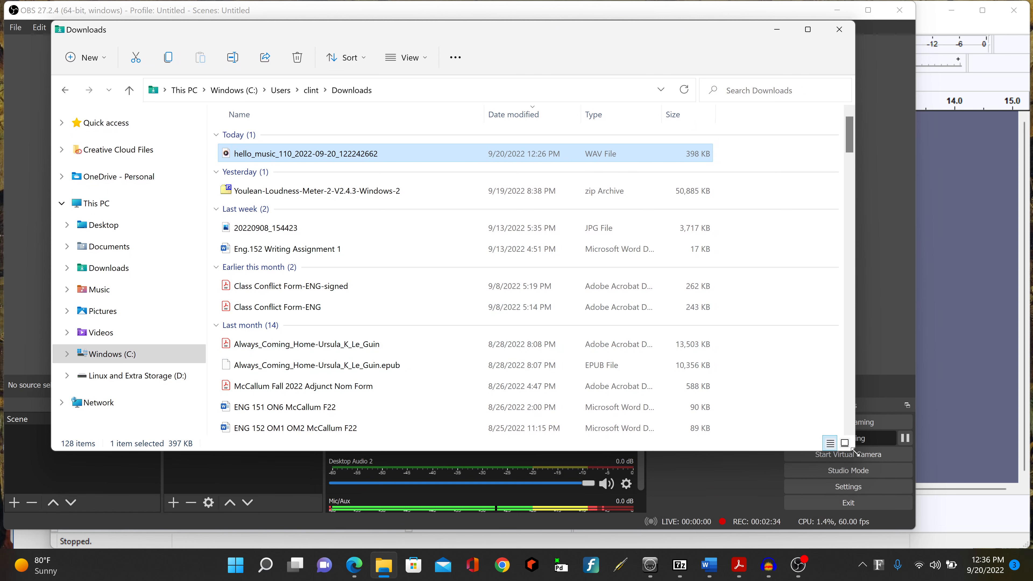
{"action": "left_click_drag", "start_coordinate": [855, 450], "coordinate": [970, 544]}
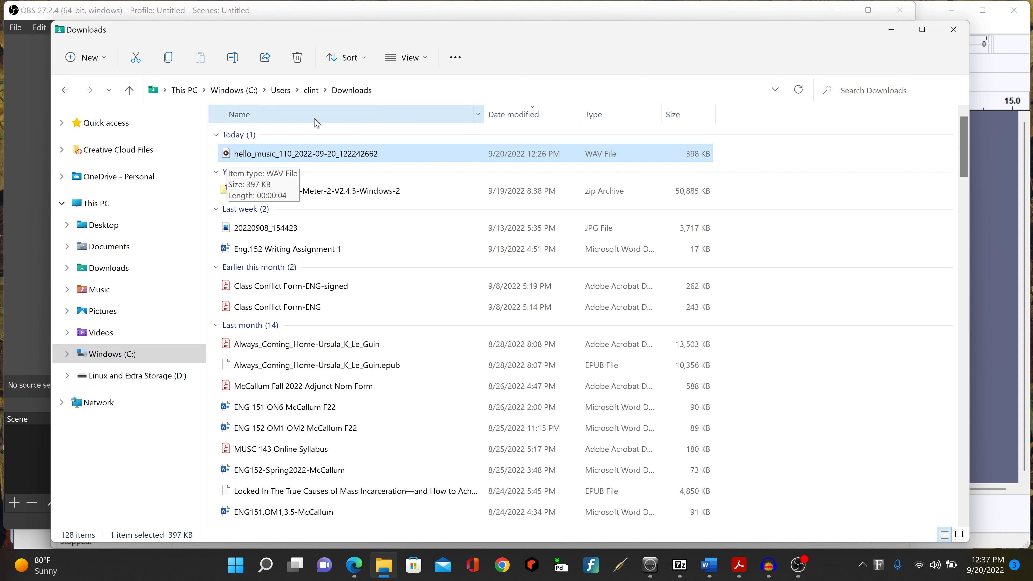
{"action": "right_click", "coordinate": [234, 156]}
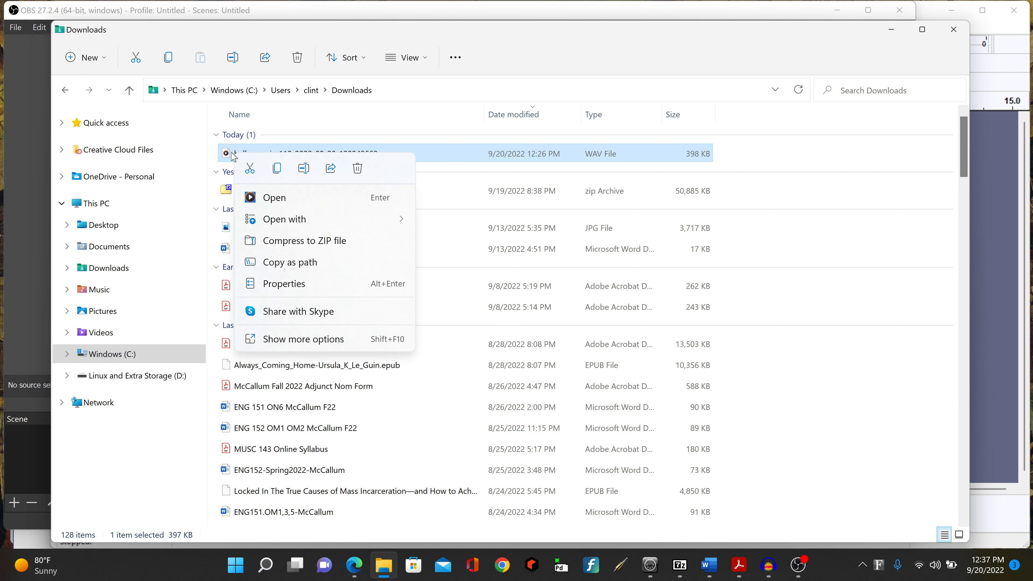
{"action": "mouse_move", "coordinate": [276, 224]}
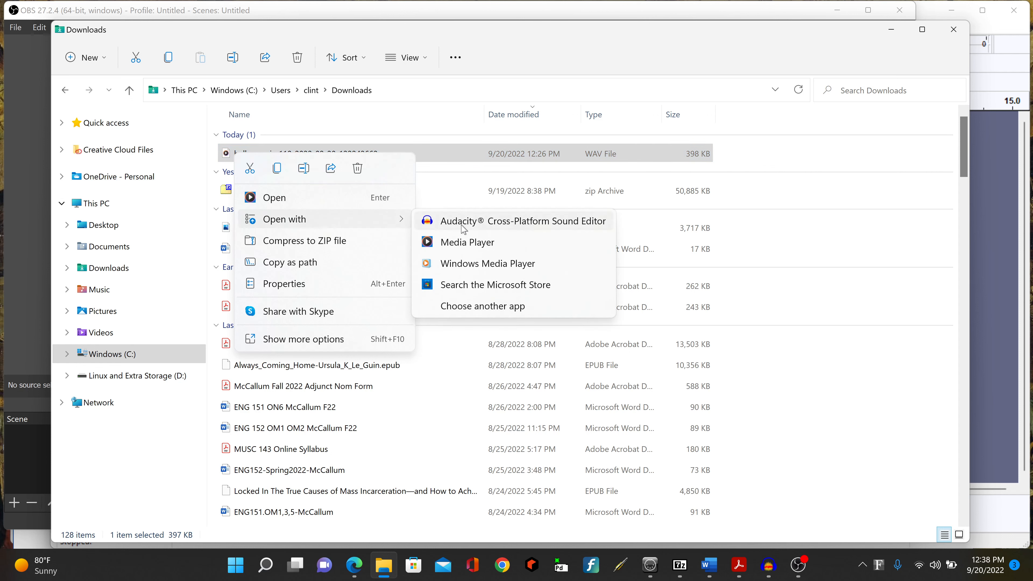
{"action": "left_click", "coordinate": [563, 44]}
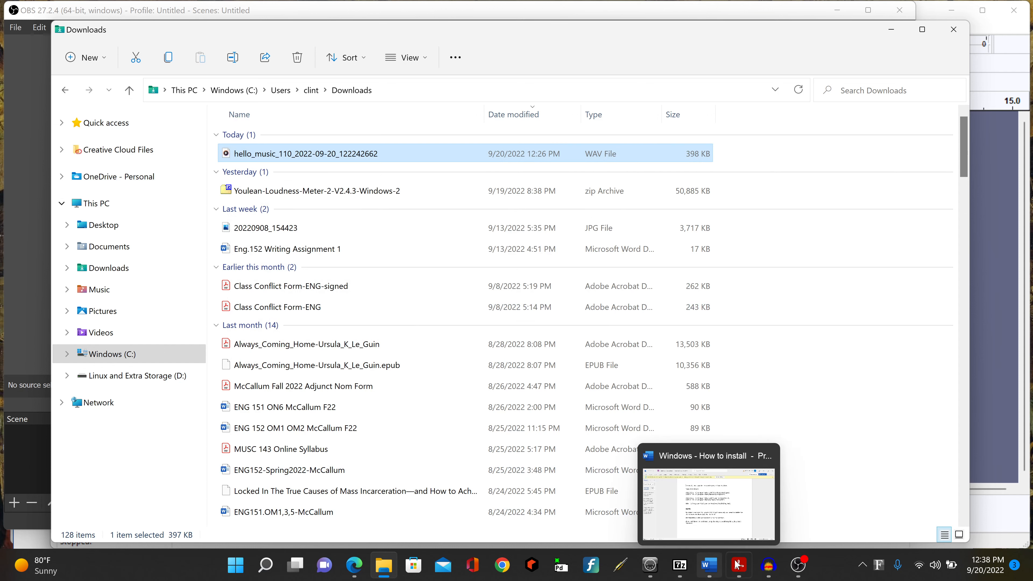
Switch to Audacity, open the WAV file hello_music_110_2022-09-20_122242662 from the Downloads folder and play it
{"action": "left_click", "coordinate": [775, 570]}
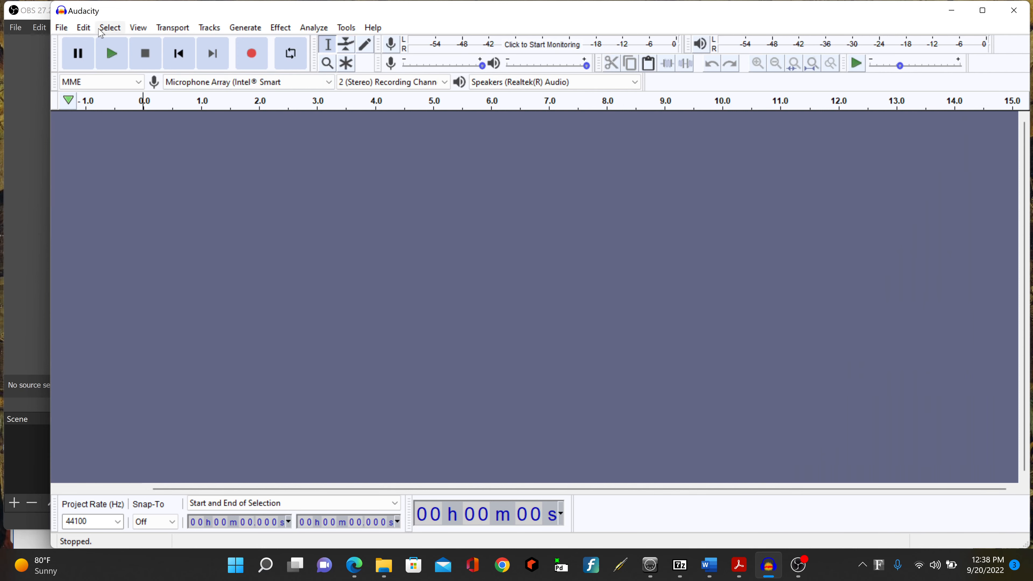
{"action": "left_click", "coordinate": [67, 31]}
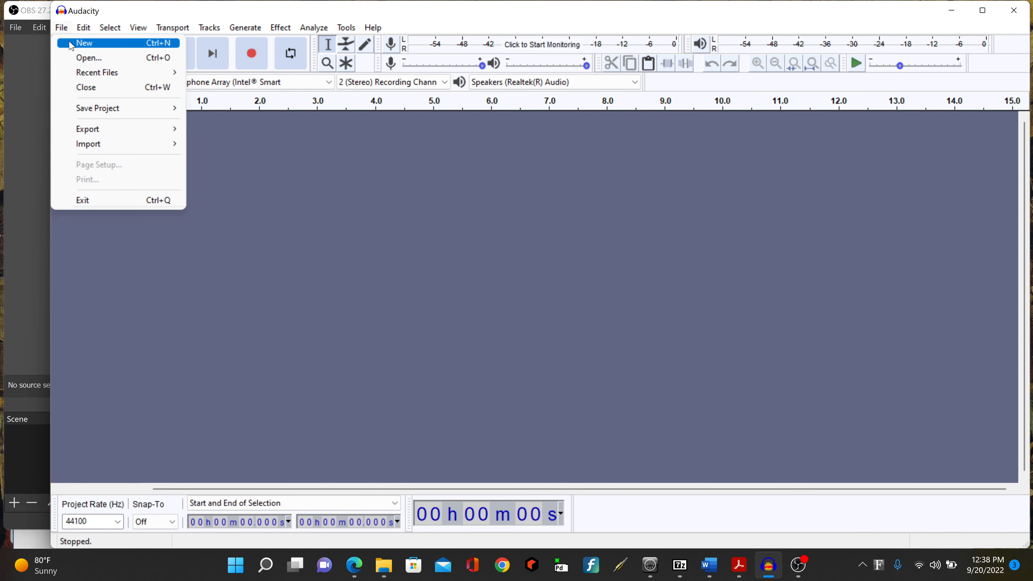
{"action": "left_click", "coordinate": [90, 58]}
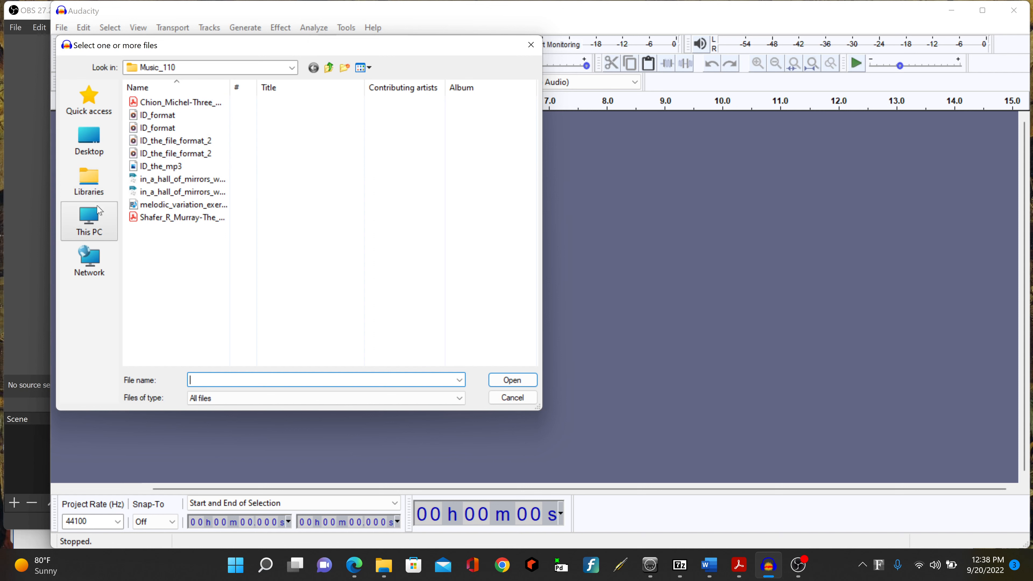
{"action": "left_click", "coordinate": [292, 70]}
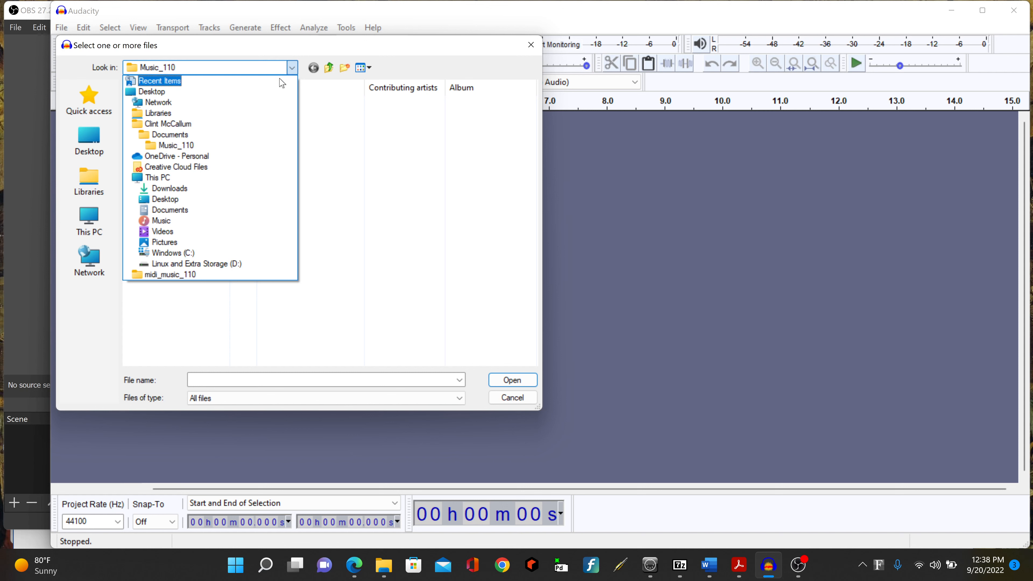
{"action": "left_click", "coordinate": [170, 124]}
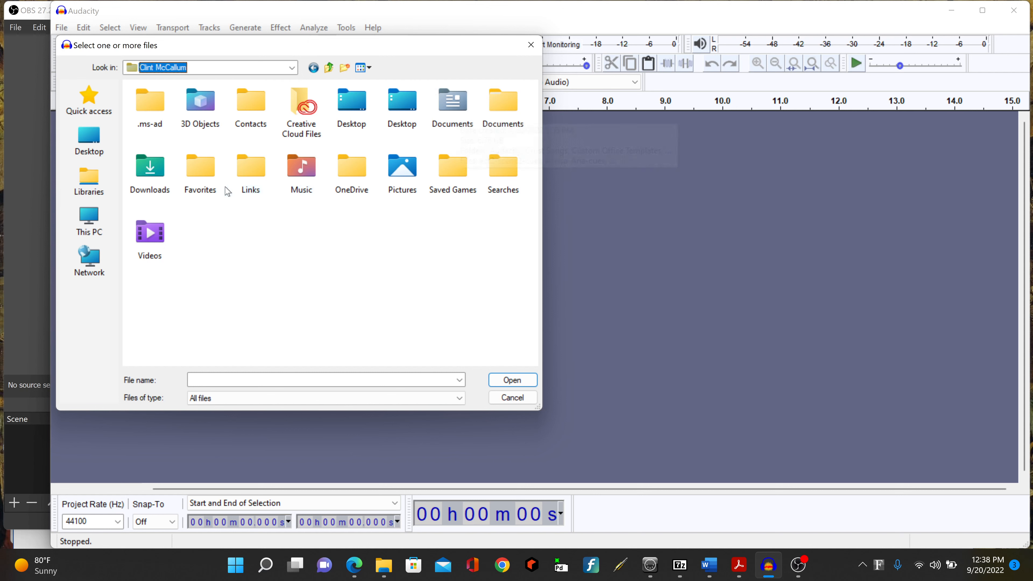
{"action": "left_click", "coordinate": [153, 172]}
{"action": "double_click", "coordinate": [153, 171]}
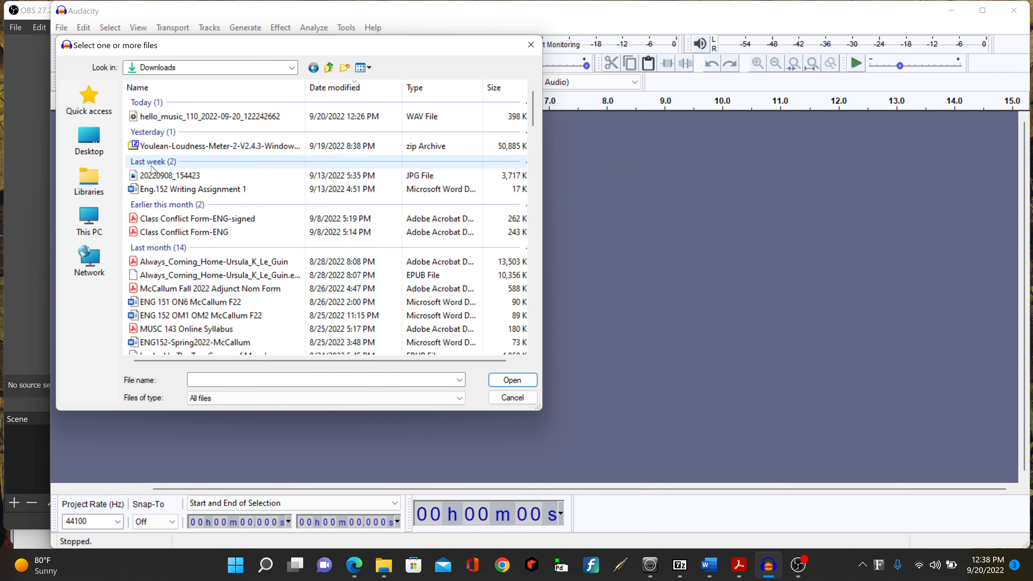
{"action": "double_click", "coordinate": [137, 116]}
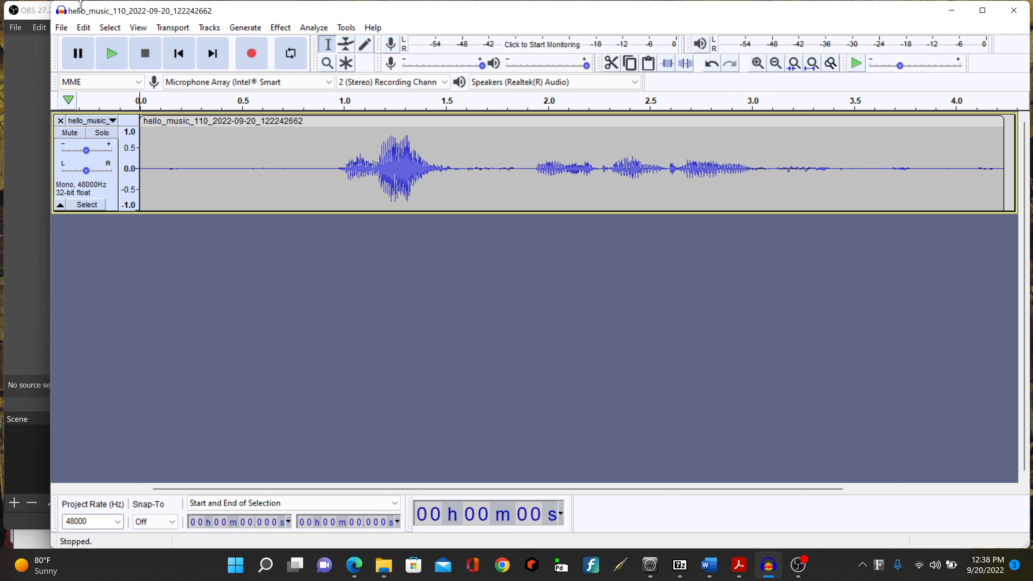
{"action": "left_click", "coordinate": [110, 55]}
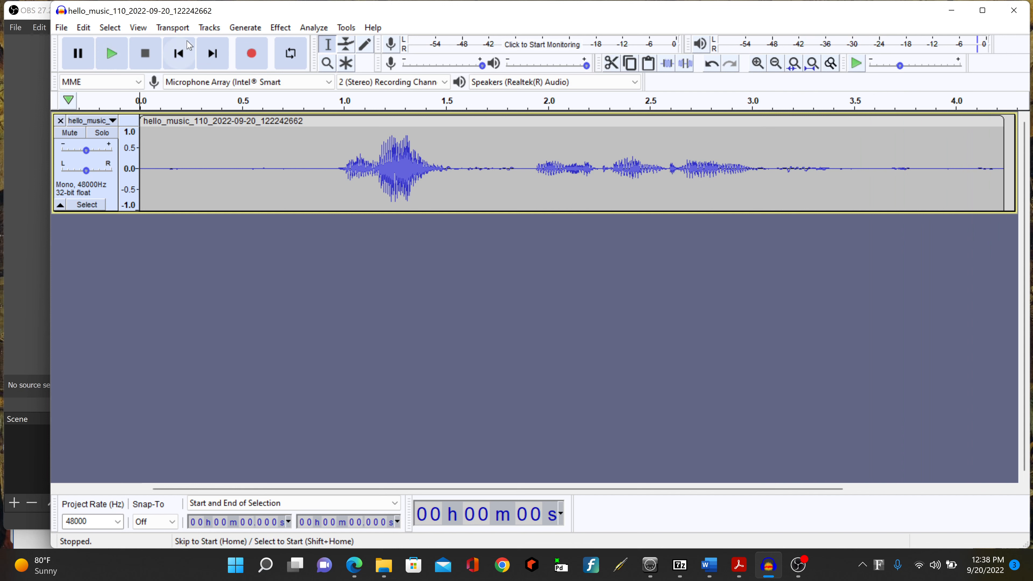
Open the device preferences and set the playback device to Speakers (Focusrite Usb Audio)
{"action": "left_click", "coordinate": [62, 28]}
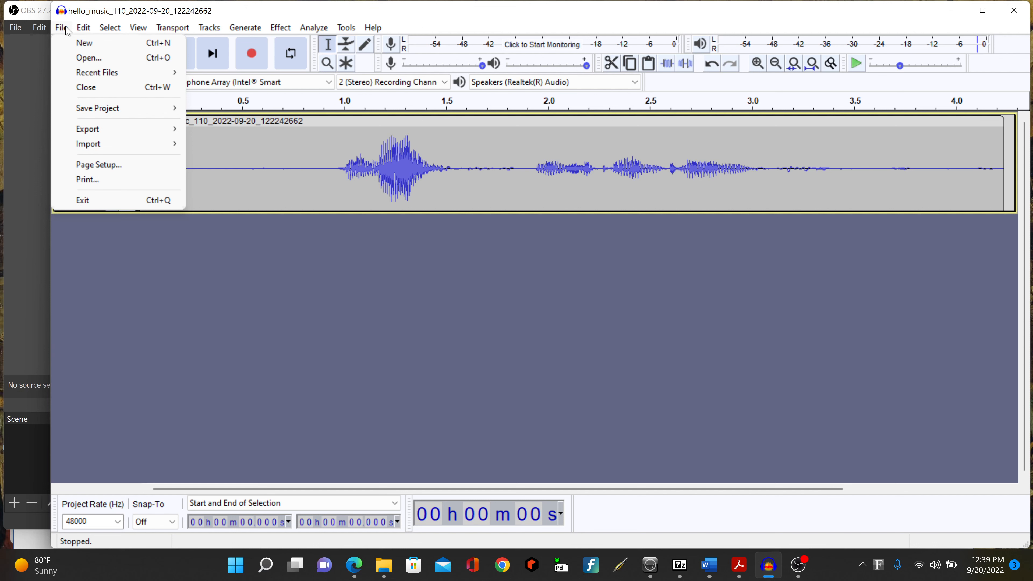
{"action": "mouse_move", "coordinate": [84, 31]}
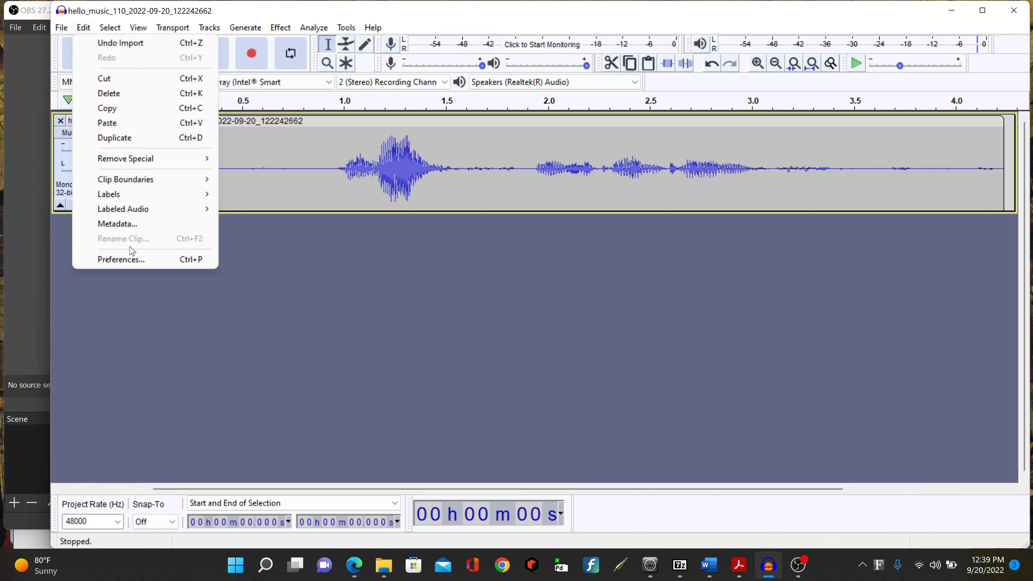
{"action": "left_click", "coordinate": [144, 260]}
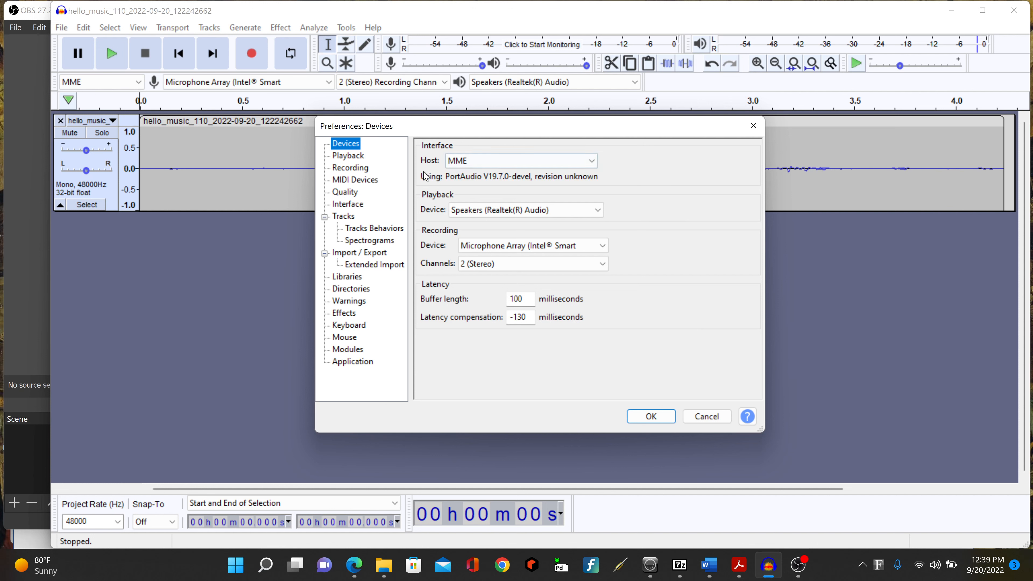
{"action": "left_click", "coordinate": [356, 158]}
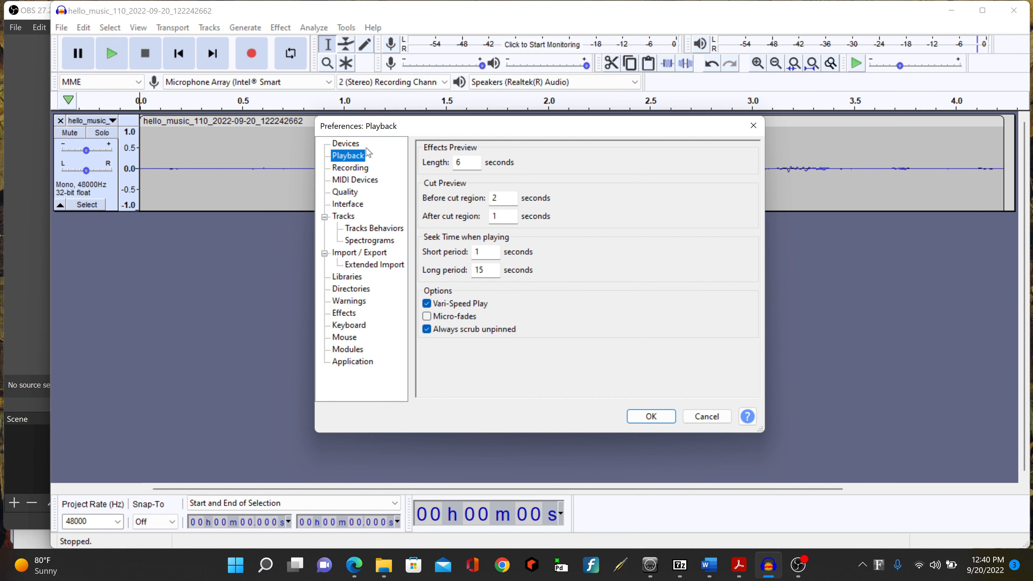
{"action": "left_click", "coordinate": [352, 146]}
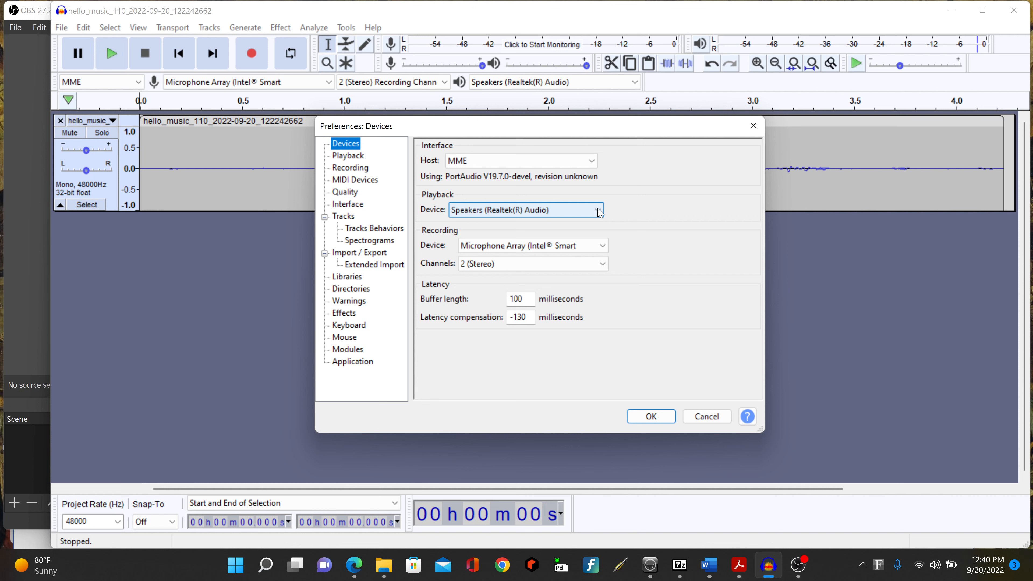
{"action": "left_click", "coordinate": [600, 211]}
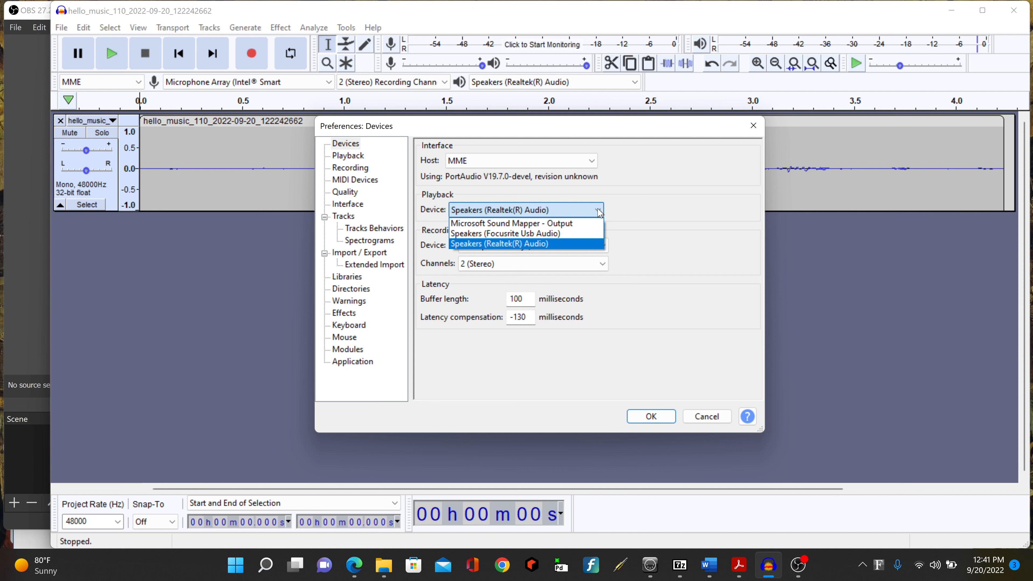
{"action": "left_click", "coordinate": [509, 235]}
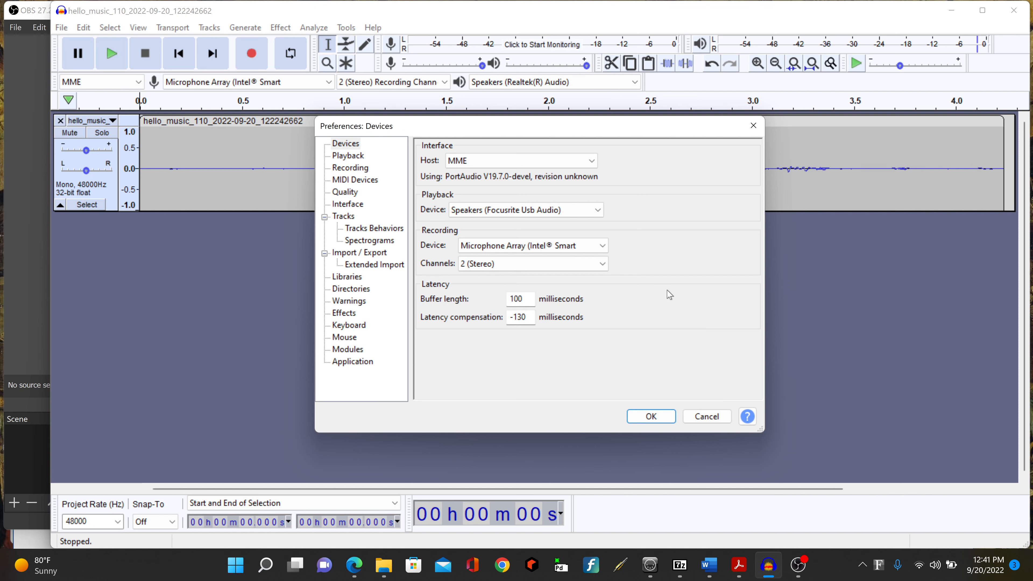
Set the recording device to Analogue 1 + 2 (Focusrite Usb A), apply the preferences and play the track
{"action": "left_click", "coordinate": [596, 249]}
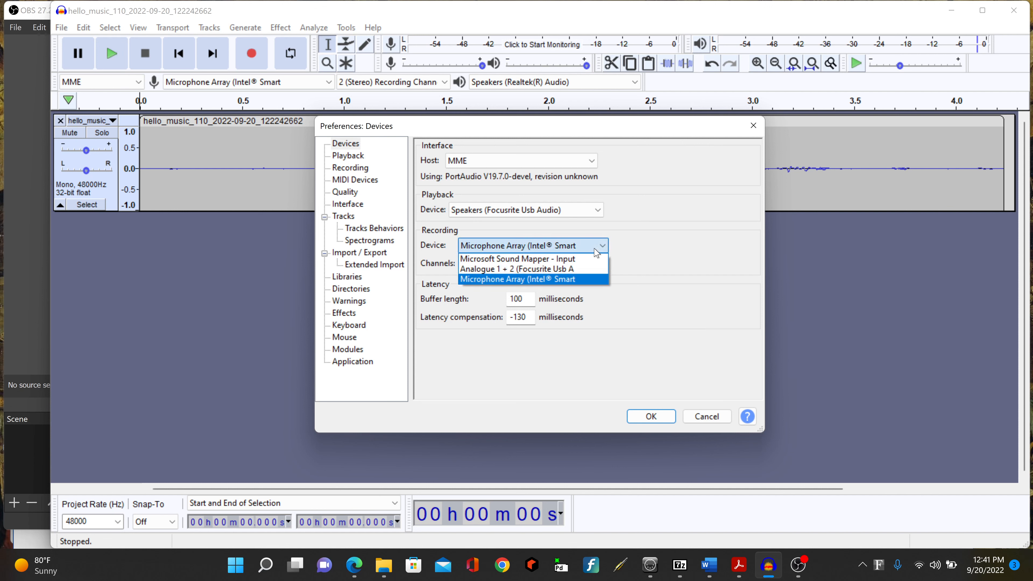
{"action": "left_click", "coordinate": [574, 270]}
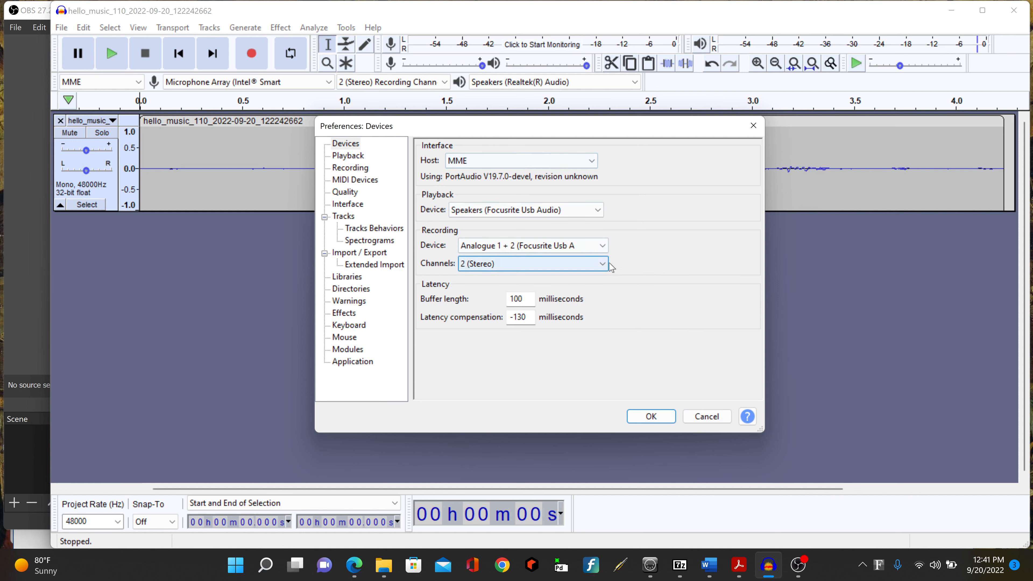
{"action": "left_click", "coordinate": [663, 420]}
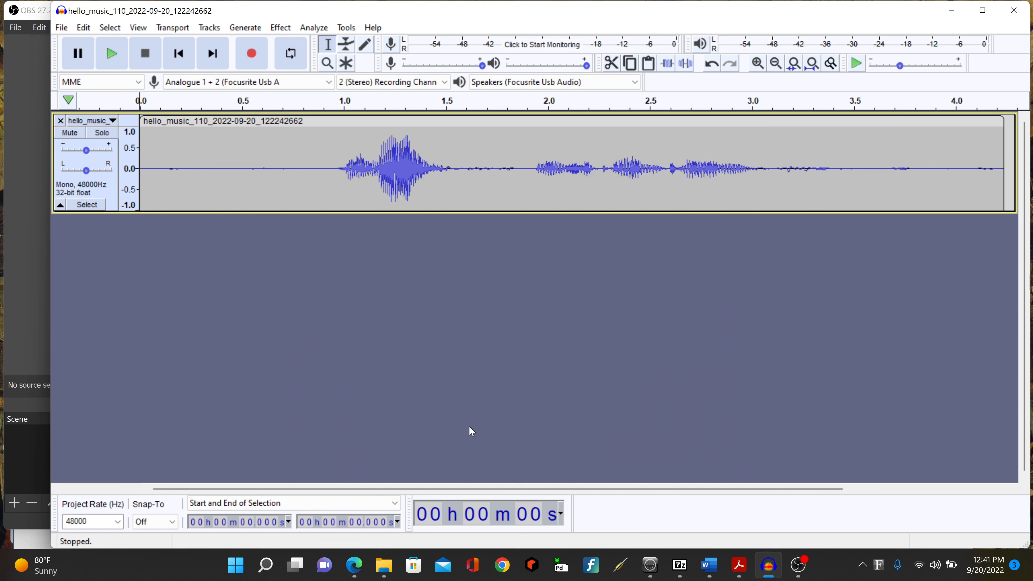
{"action": "left_click", "coordinate": [113, 55]}
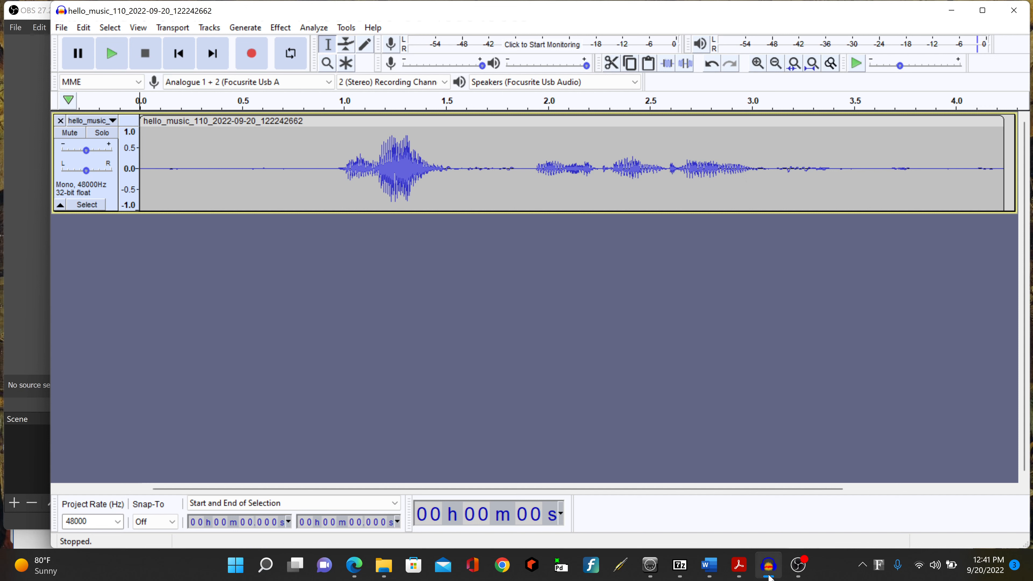
Move the Audacity window to the screen's left edge and narrow it to about half the screen width
{"action": "mouse_move", "coordinate": [799, 569]}
{"action": "left_click_drag", "start_coordinate": [501, 12], "coordinate": [492, 21]}
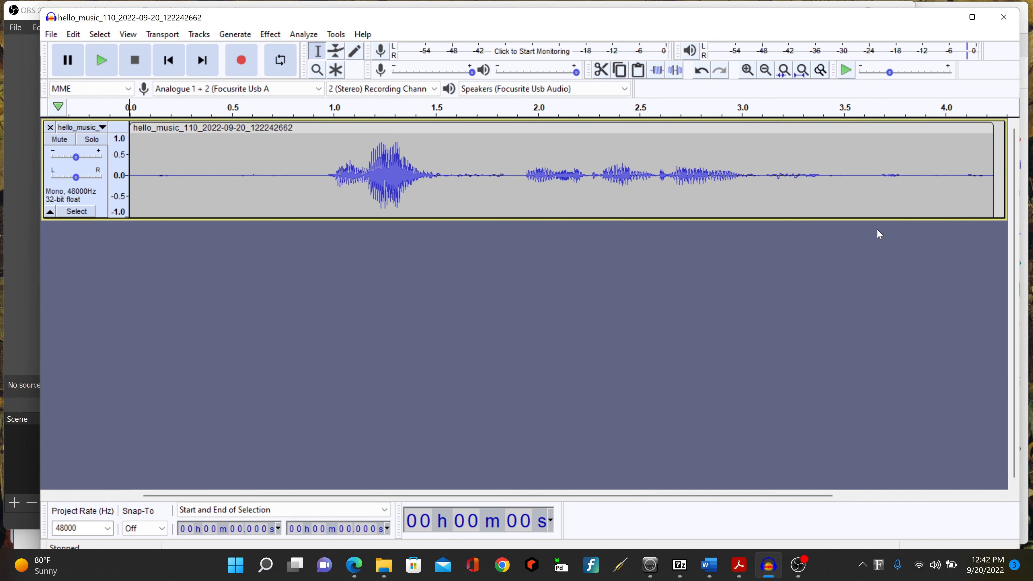
{"action": "double_click", "coordinate": [717, 18]}
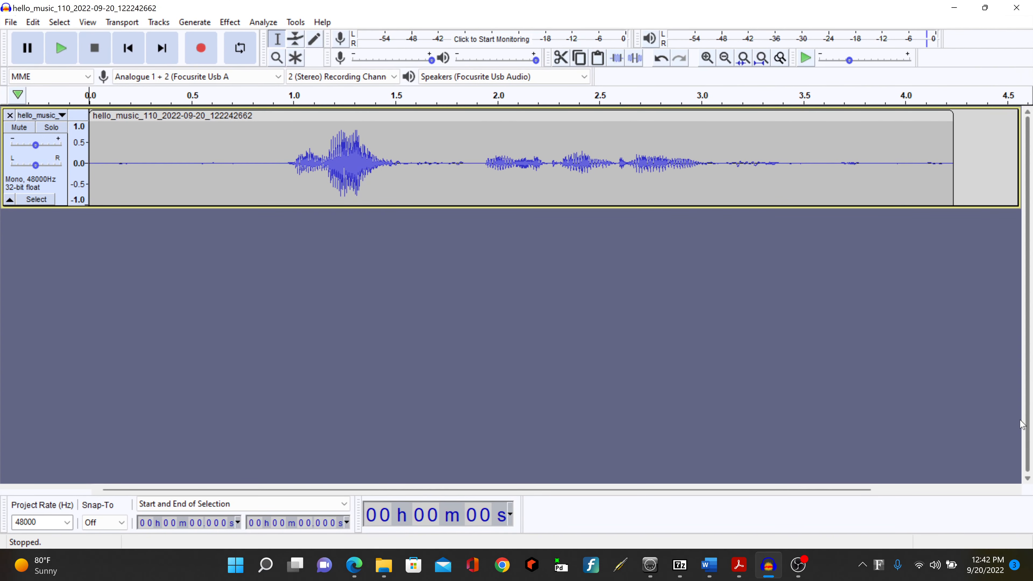
{"action": "double_click", "coordinate": [609, 8]}
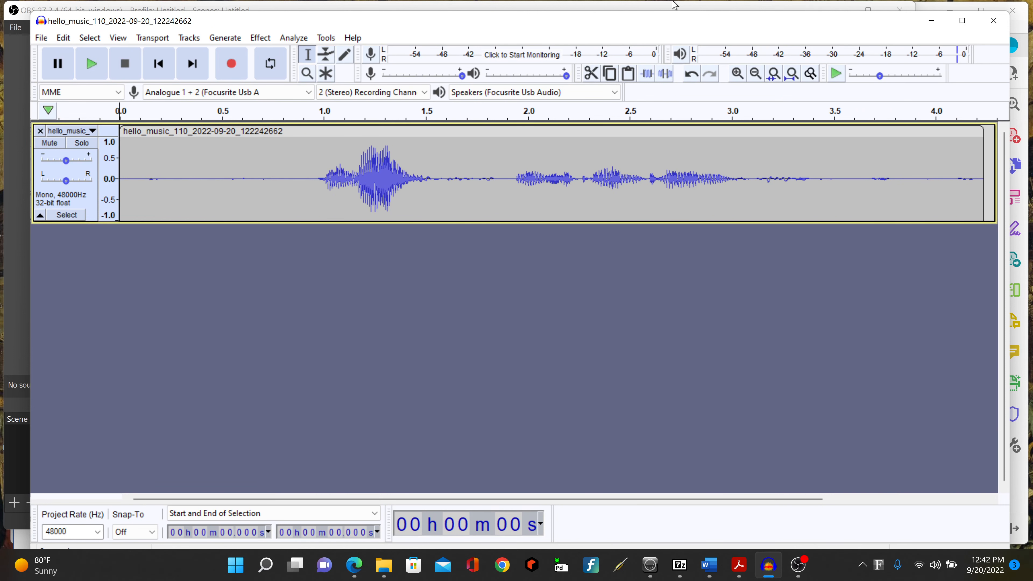
{"action": "left_click_drag", "start_coordinate": [668, 19], "coordinate": [649, 10]}
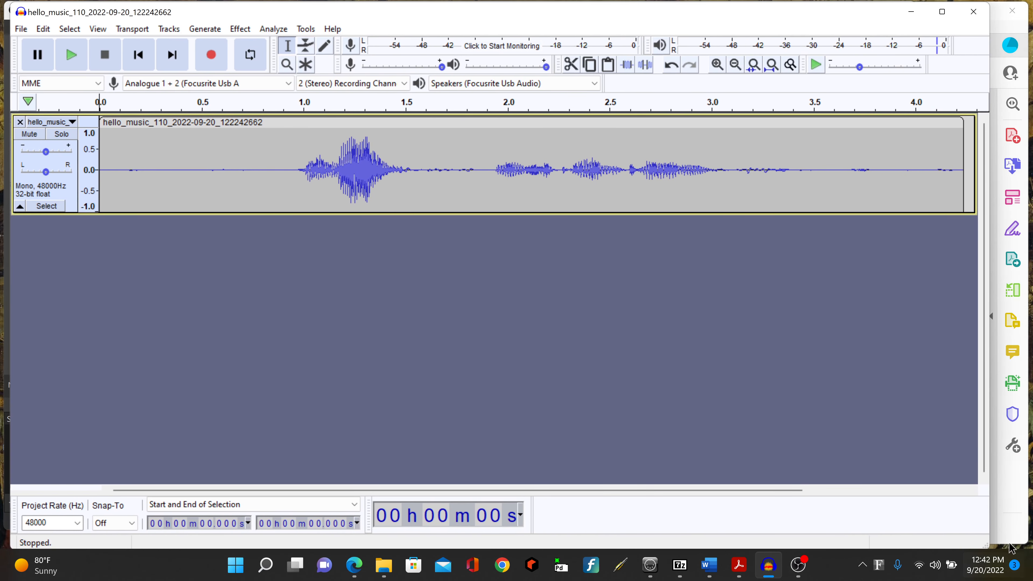
{"action": "left_click_drag", "start_coordinate": [987, 547], "coordinate": [531, 536]}
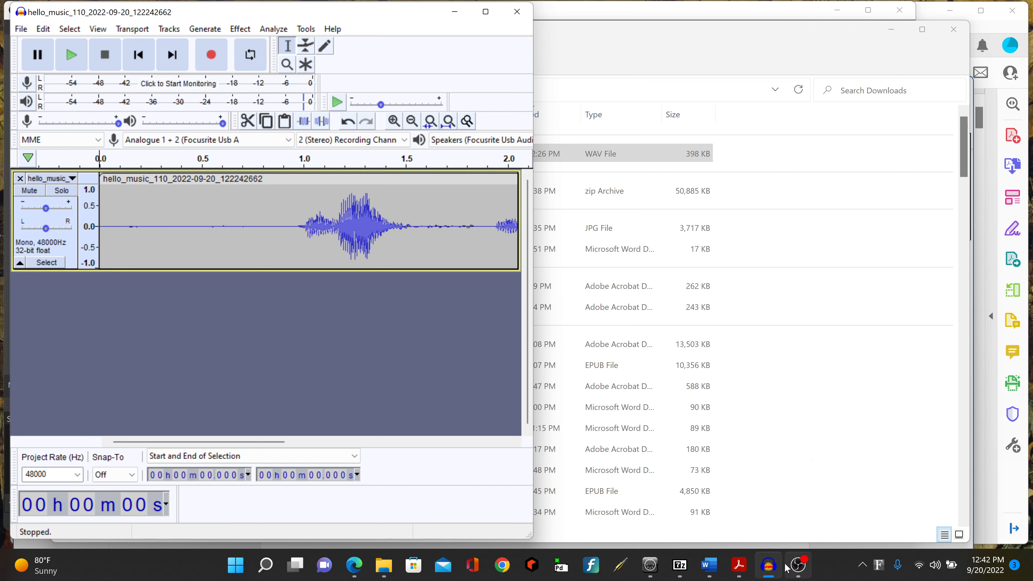
Switch to OBS, narrow its window and move it to the screen's right edge so it sits beside Audacity
{"action": "left_click", "coordinate": [798, 564]}
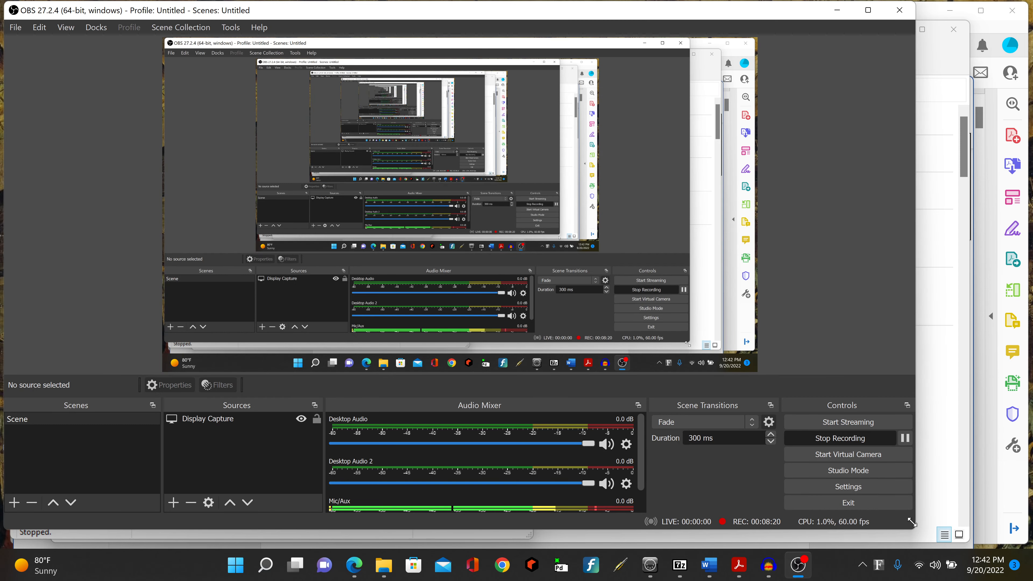
{"action": "left_click_drag", "start_coordinate": [915, 530], "coordinate": [794, 542]}
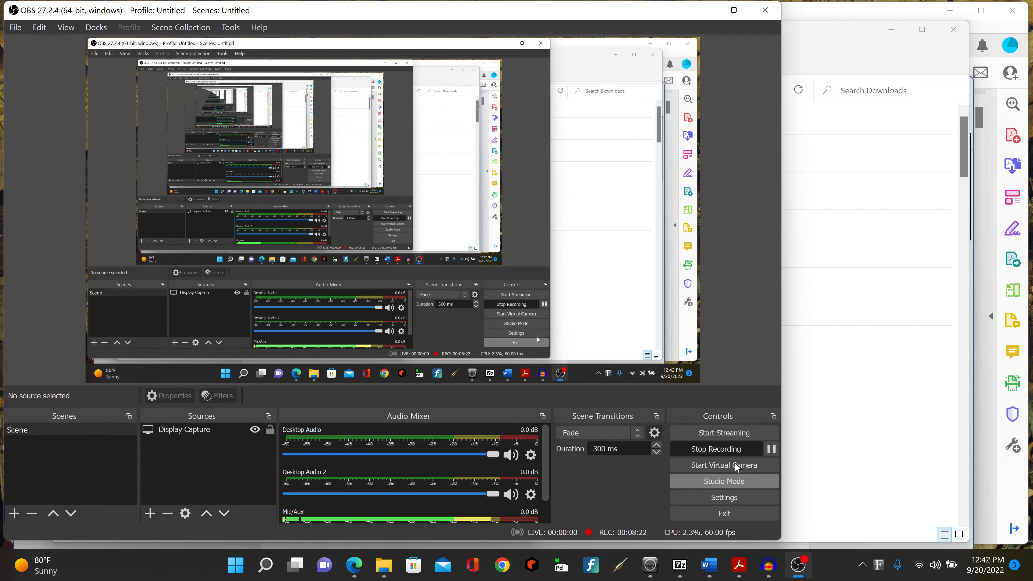
{"action": "left_click_drag", "start_coordinate": [311, 10], "coordinate": [544, 1]}
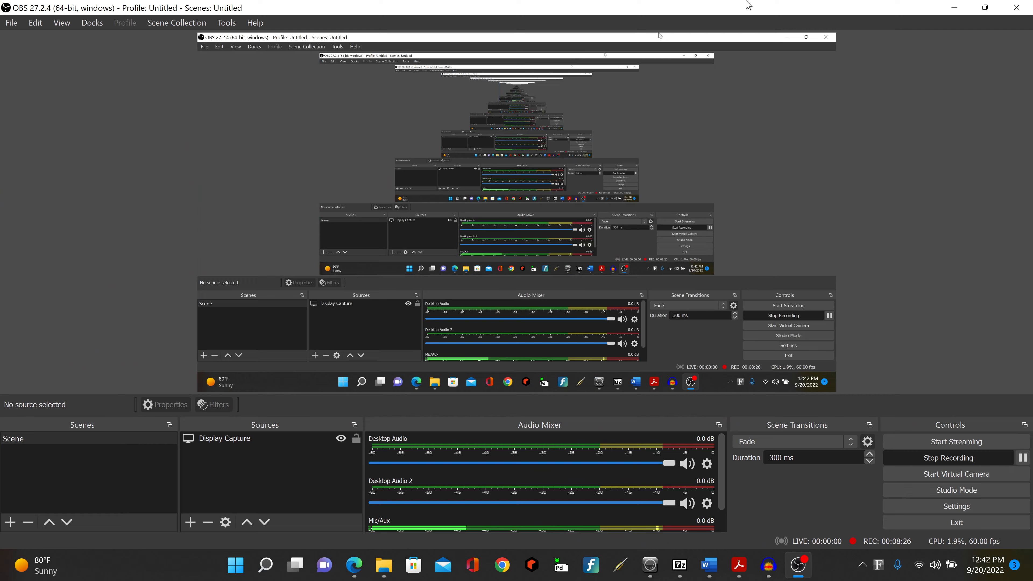
{"action": "left_click_drag", "start_coordinate": [744, 6], "coordinate": [715, 22]}
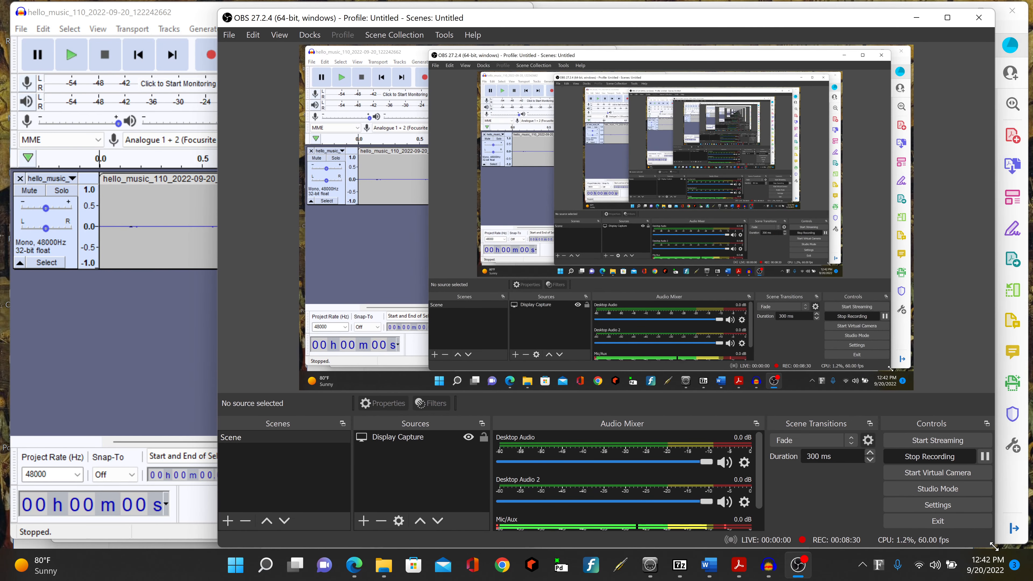
{"action": "left_click_drag", "start_coordinate": [993, 548], "coordinate": [828, 542]}
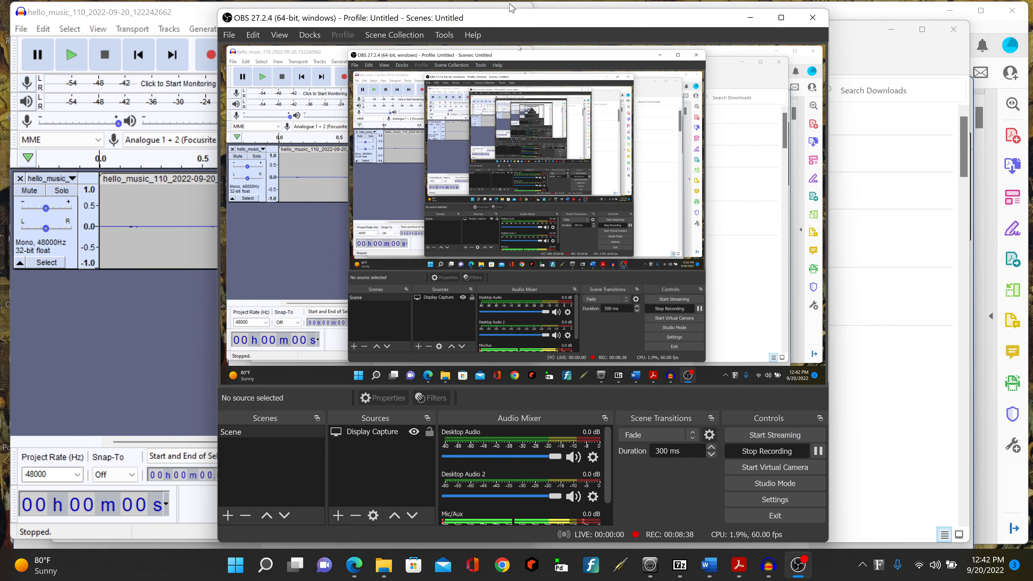
{"action": "left_click_drag", "start_coordinate": [512, 18], "coordinate": [710, 5]}
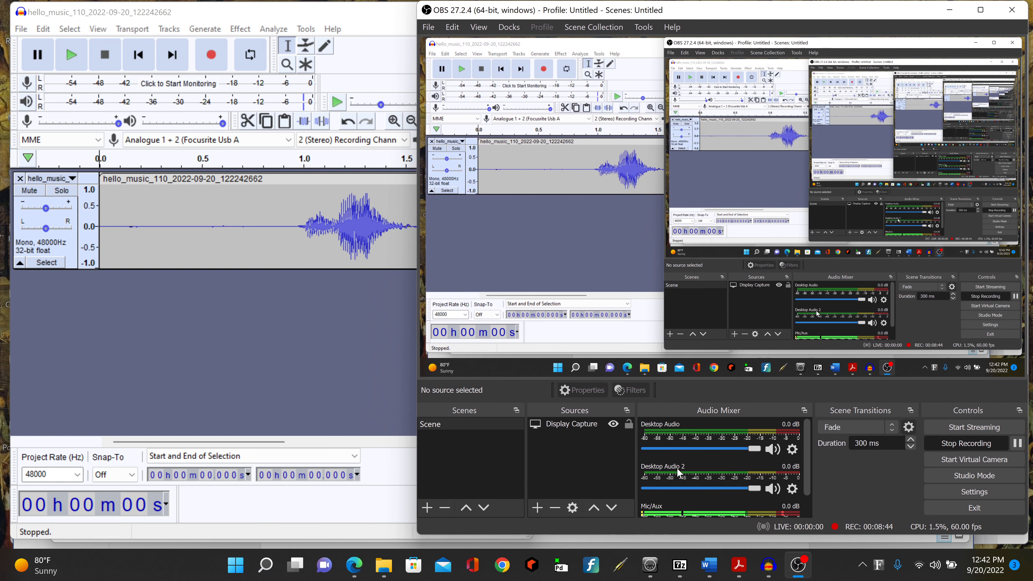
Return to Audacity, play the track and widen the Audacity window to nearly the full screen width
{"action": "left_click", "coordinate": [327, 16]}
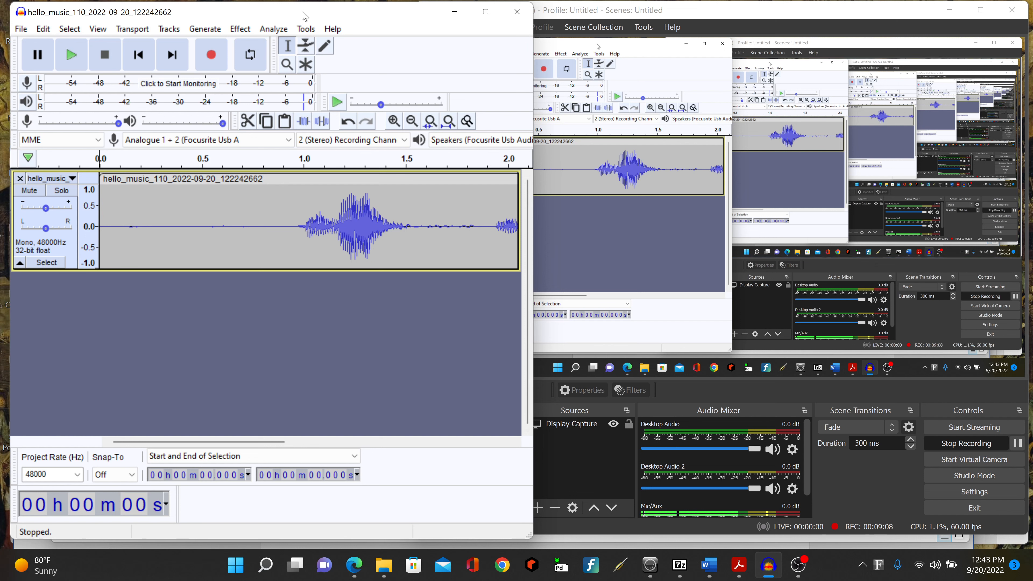
{"action": "left_click", "coordinate": [74, 54]}
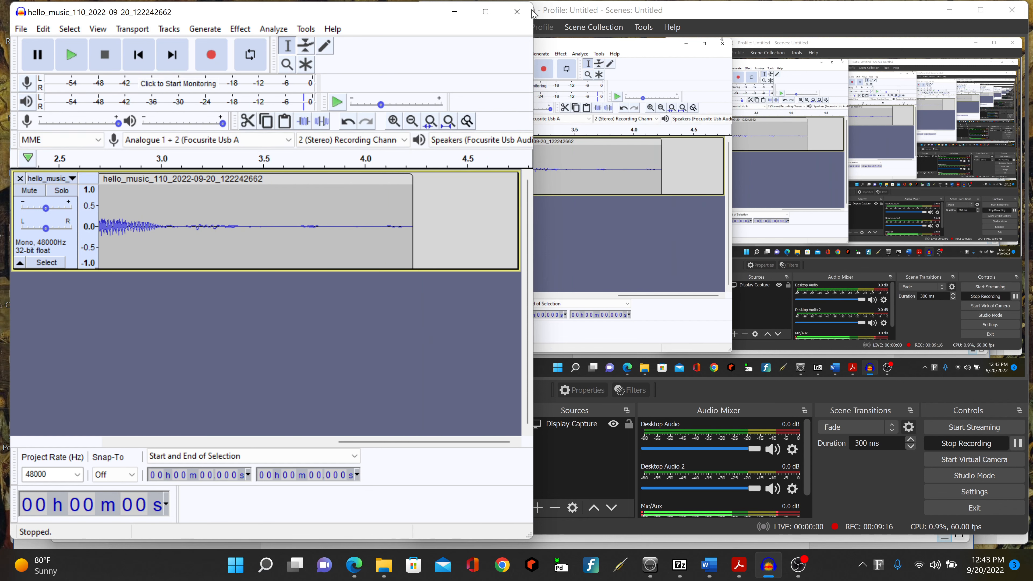
{"action": "left_click_drag", "start_coordinate": [373, 8], "coordinate": [409, 6]}
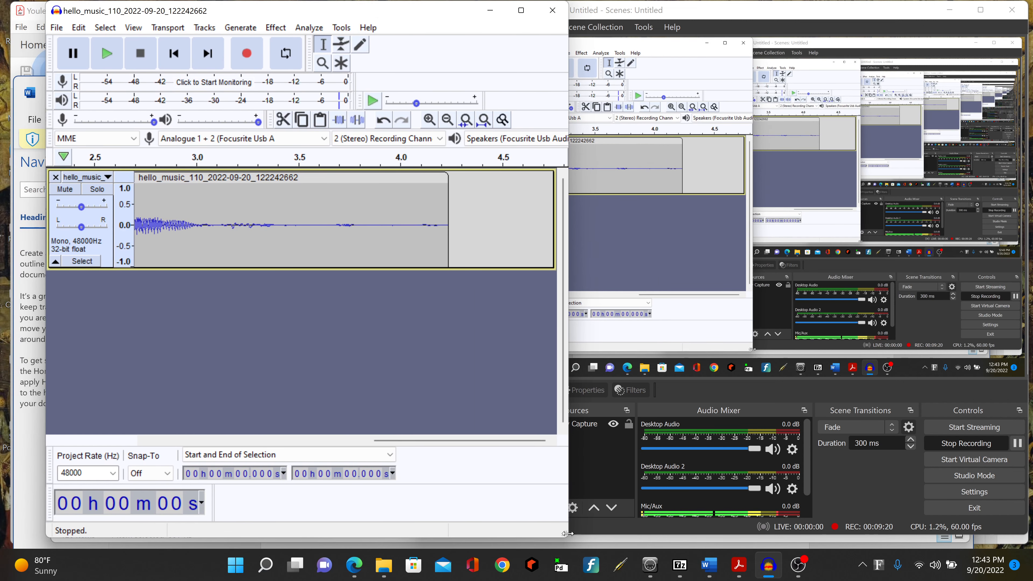
{"action": "left_click_drag", "start_coordinate": [571, 537], "coordinate": [1019, 543]}
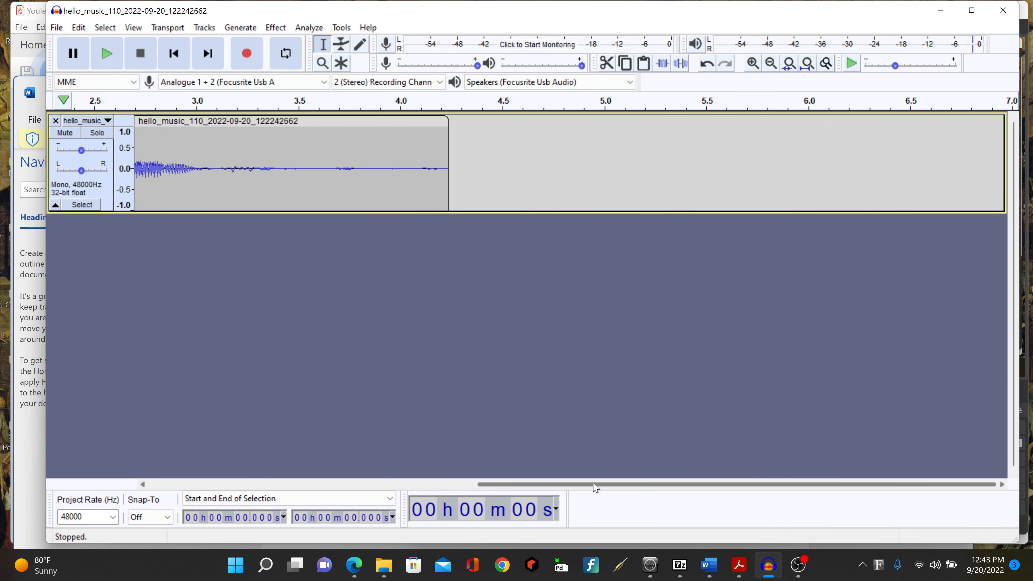
{"action": "left_click_drag", "start_coordinate": [590, 485], "coordinate": [277, 487]}
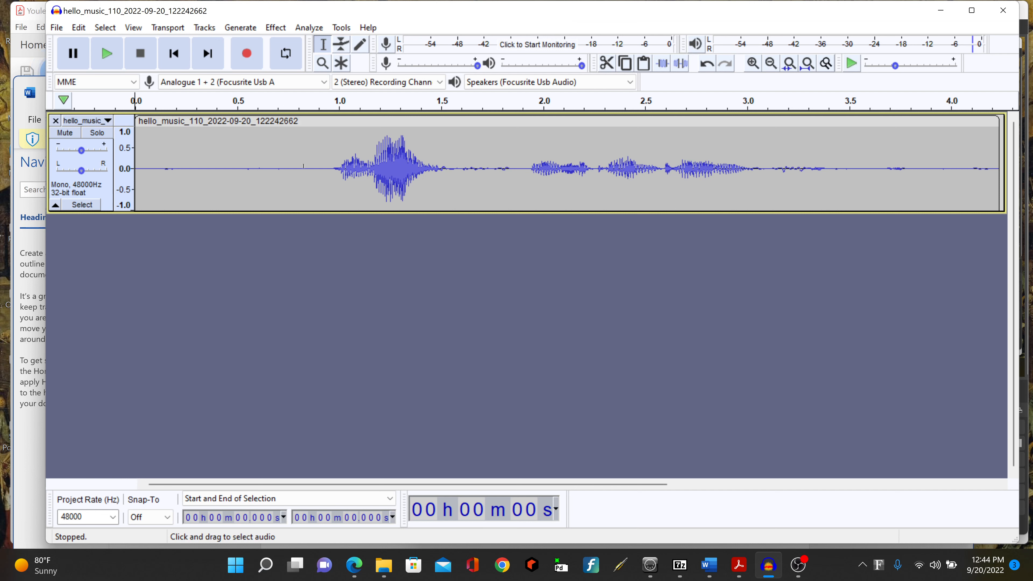
Select the track's audio from about 0.35 s to 4.33 s, past the end of the clip
{"action": "key", "text": "ctrl"}
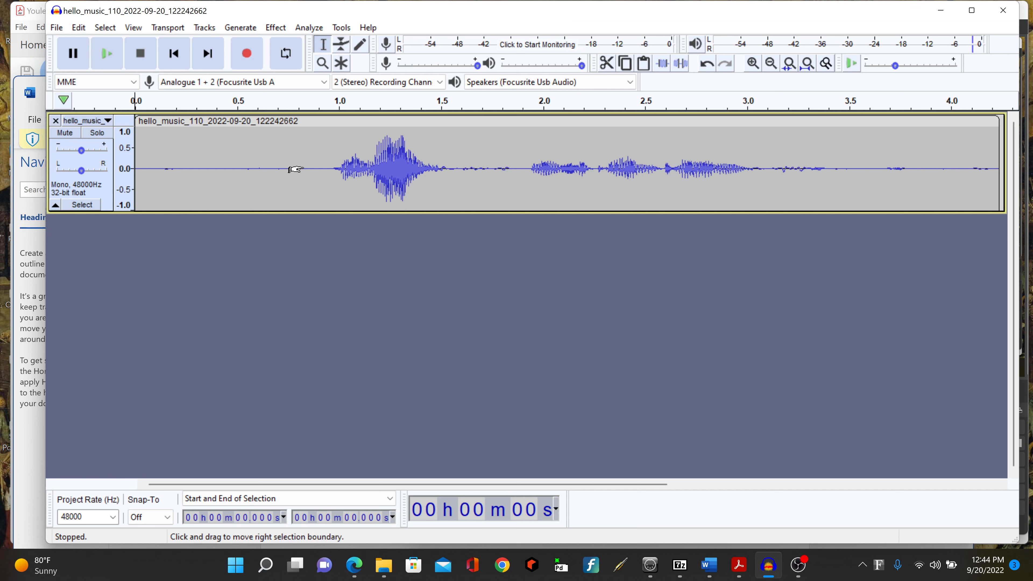
{"action": "key", "text": "ctrl+a"}
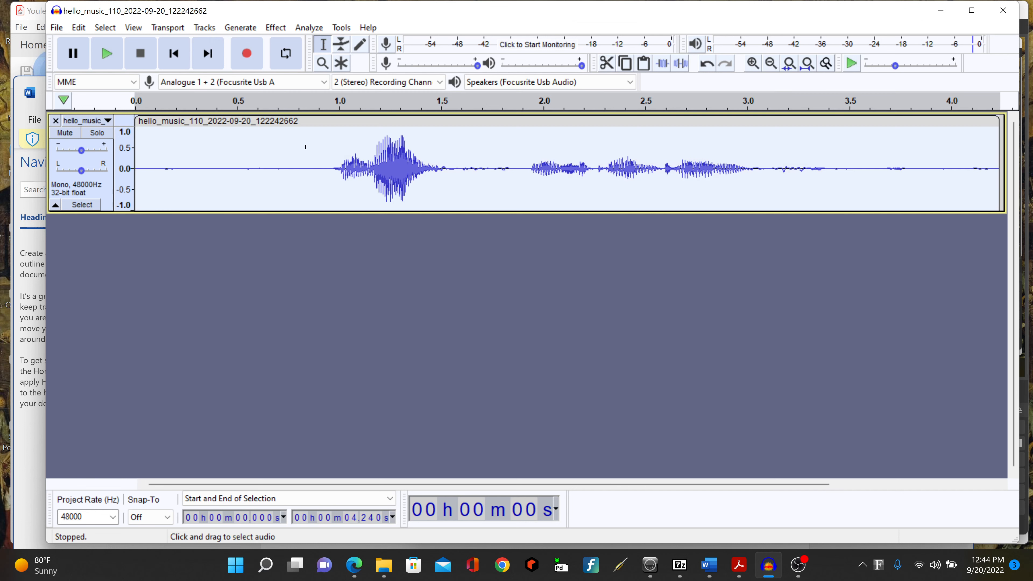
{"action": "left_click", "coordinate": [334, 163]}
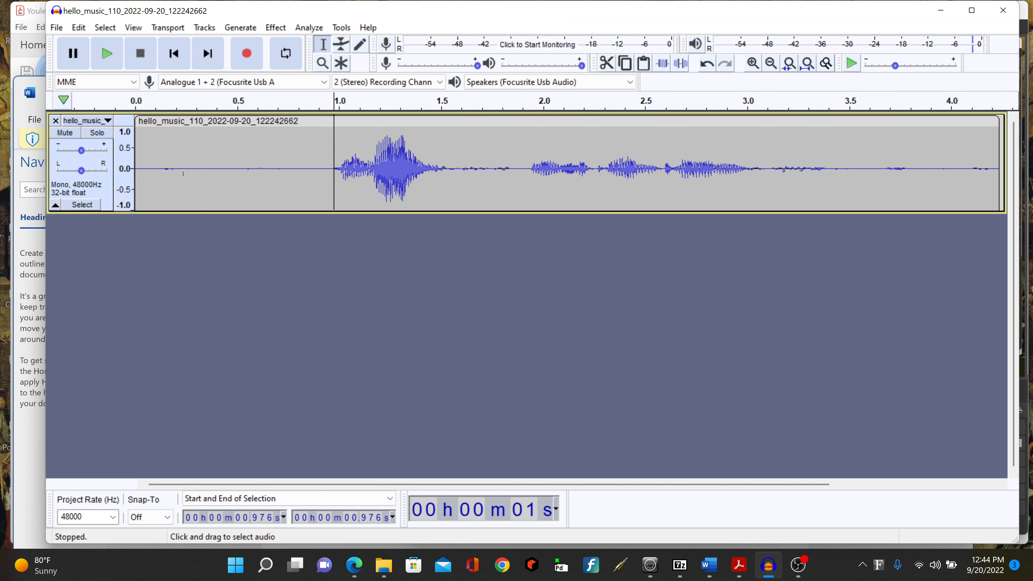
{"action": "left_click_drag", "start_coordinate": [205, 155], "coordinate": [898, 183]}
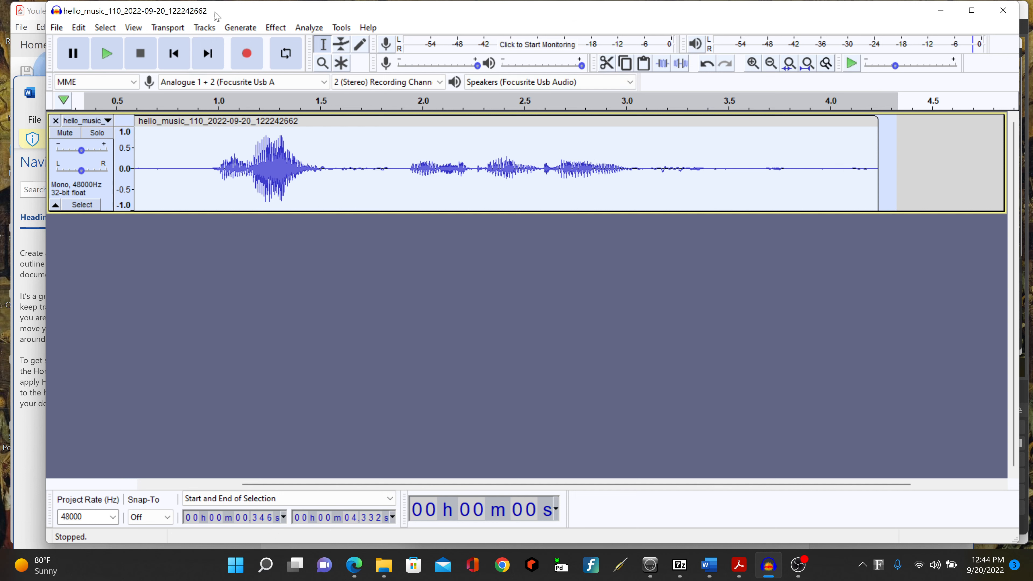
Start the Change Pitch effect on the selection and preview it with the pitch unaltered
{"action": "left_click", "coordinate": [275, 28]}
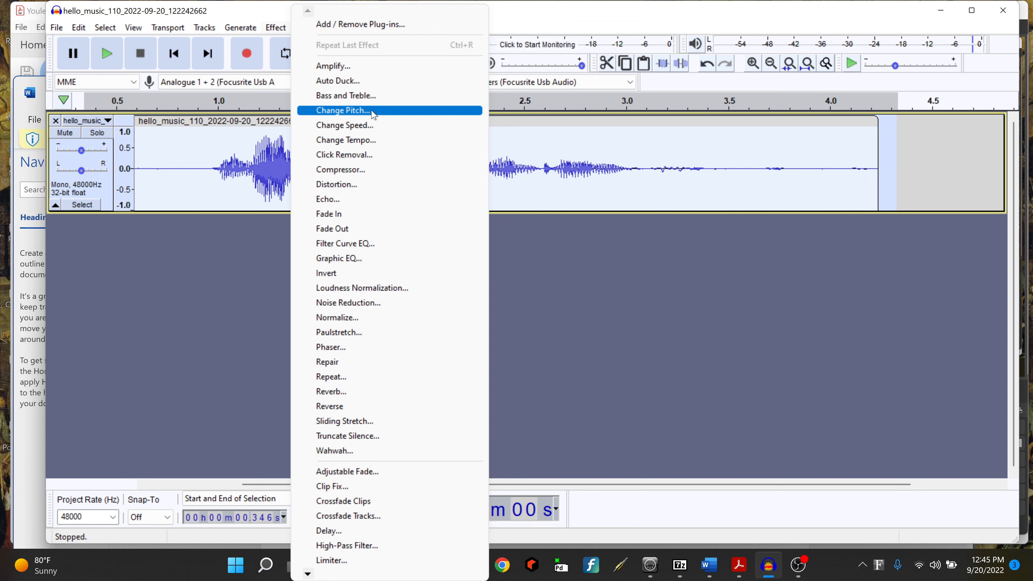
{"action": "left_click", "coordinate": [374, 111]}
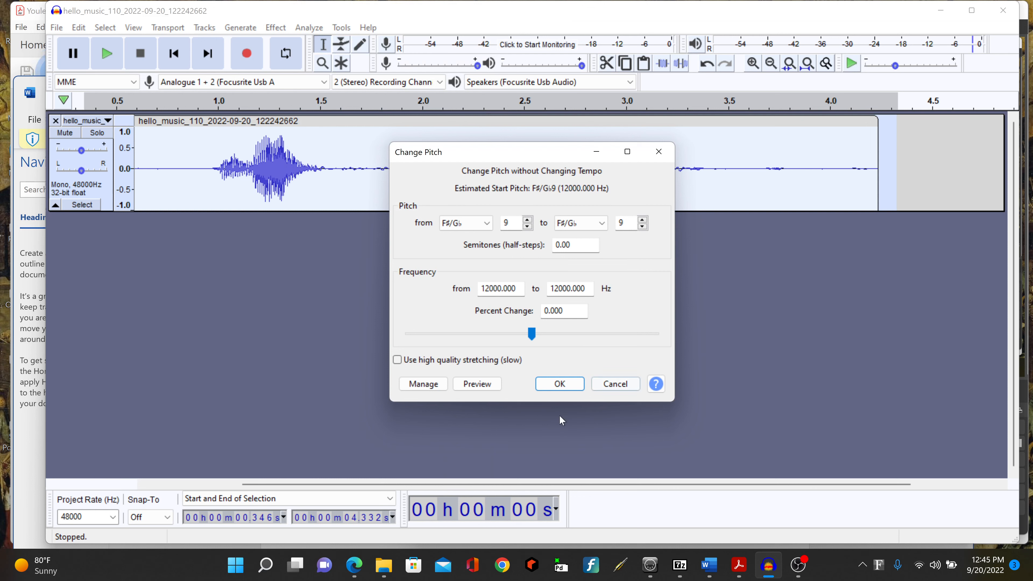
{"action": "left_click", "coordinate": [477, 384]}
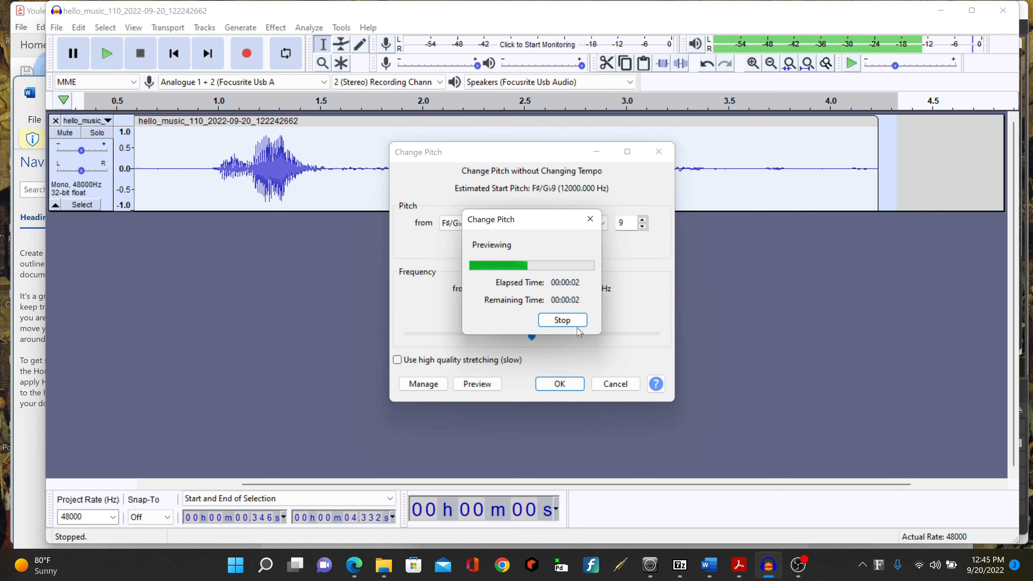
{"action": "left_click", "coordinate": [572, 321]}
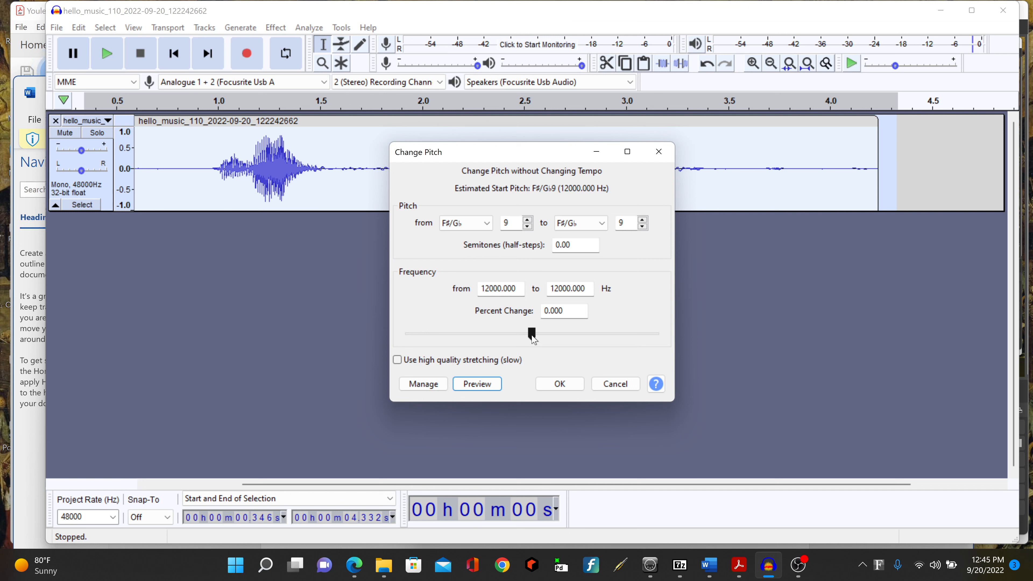
Preview the selection with the pitch lowered by 30 percent and by 62 percent
{"action": "left_click_drag", "start_coordinate": [534, 339], "coordinate": [495, 336]}
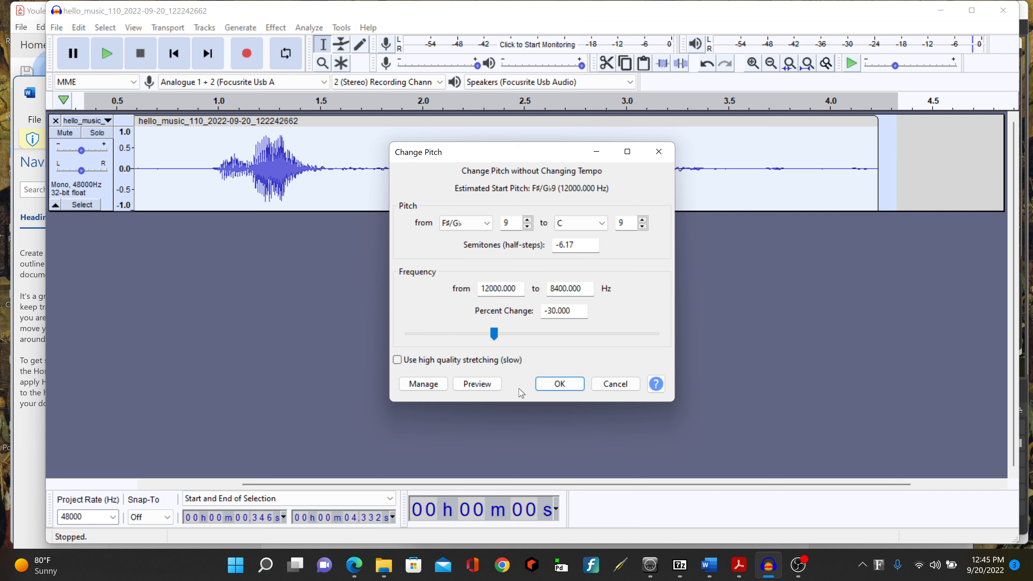
{"action": "left_click", "coordinate": [480, 385]}
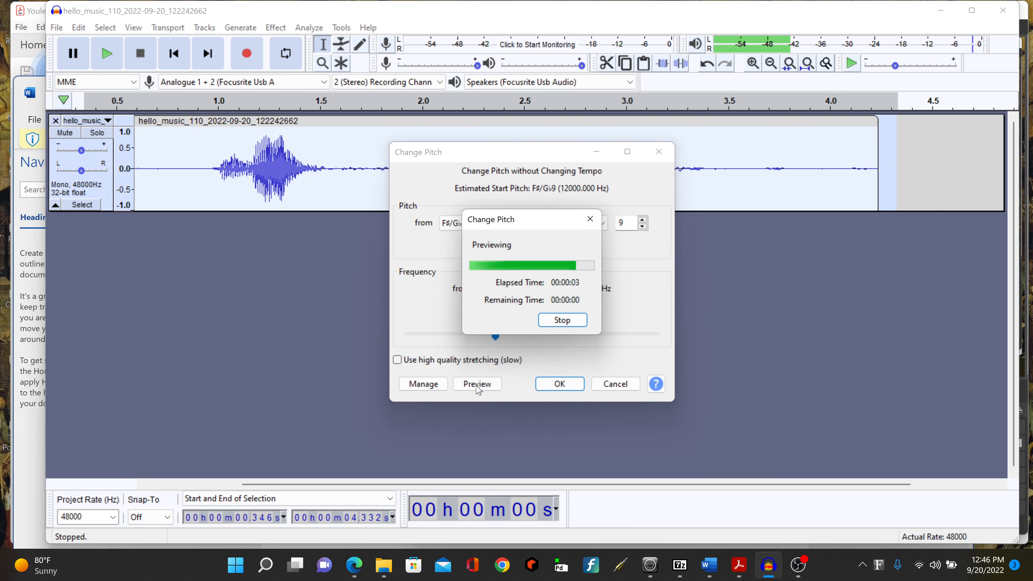
{"action": "left_click_drag", "start_coordinate": [496, 334], "coordinate": [461, 349]}
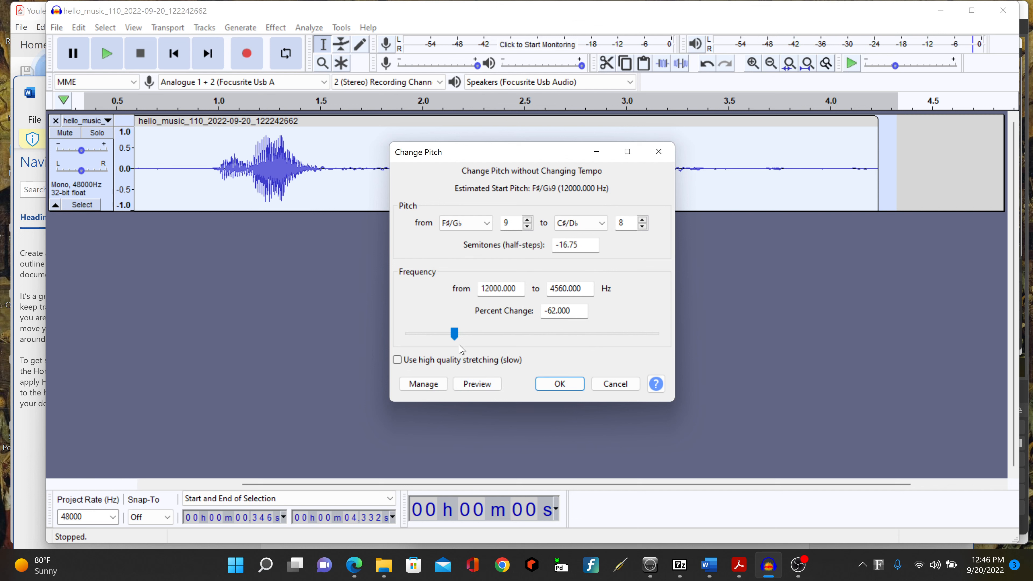
{"action": "left_click", "coordinate": [480, 386]}
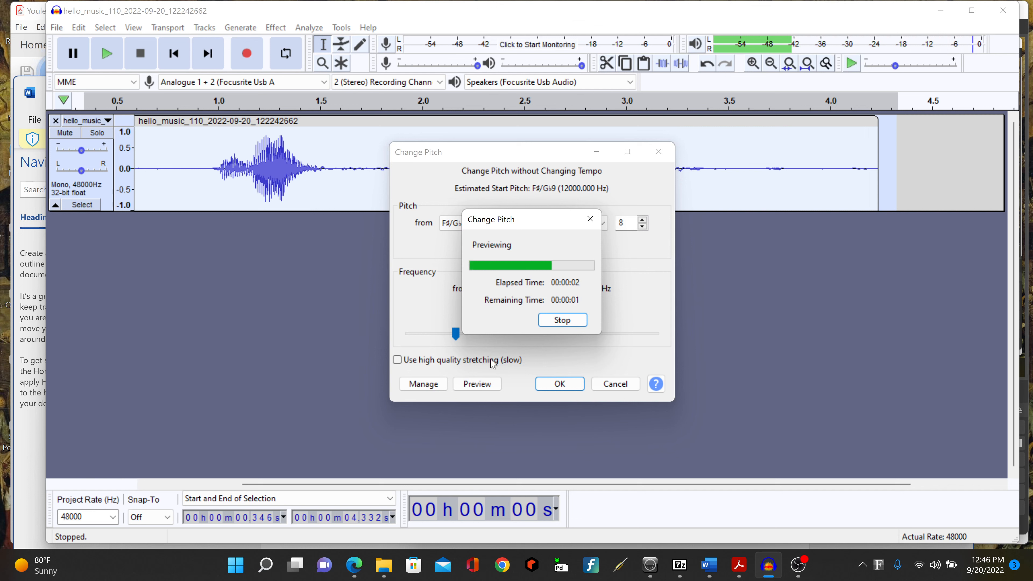
Preview the selection with pitch changes of 79.92, 328.76 and -35 percent
{"action": "left_click_drag", "start_coordinate": [456, 335], "coordinate": [569, 345]}
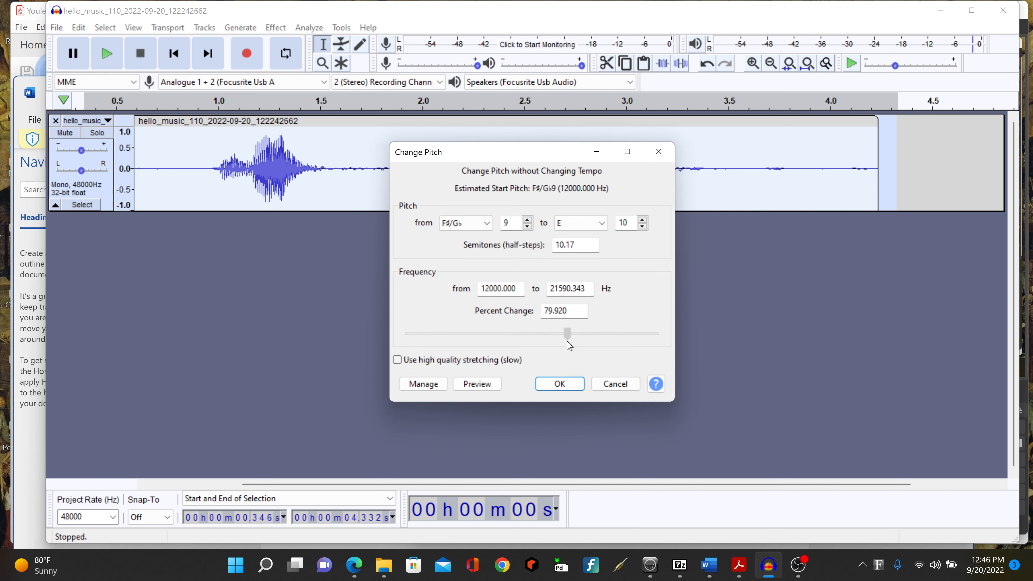
{"action": "left_click", "coordinate": [480, 384]}
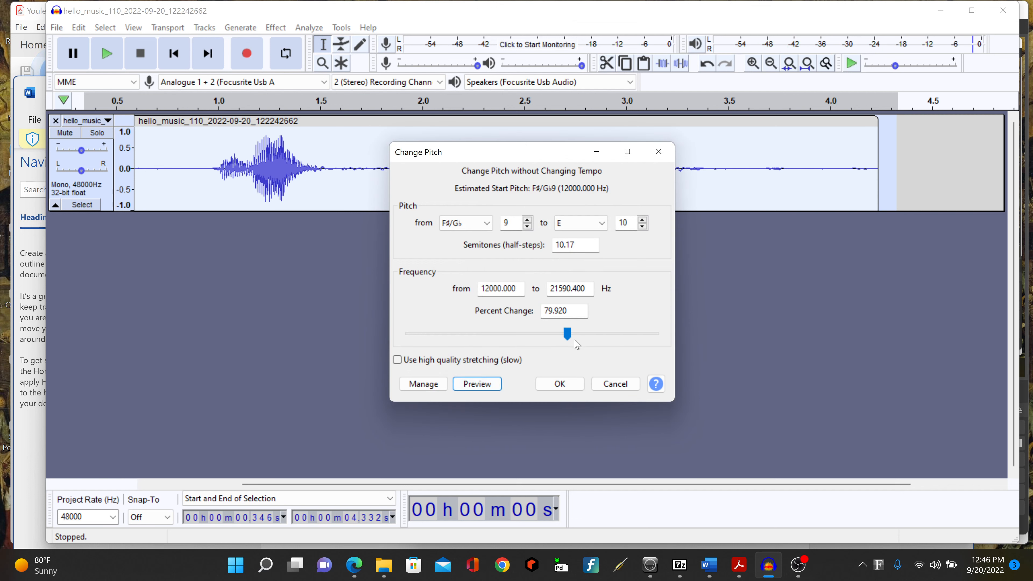
{"action": "left_click_drag", "start_coordinate": [568, 334], "coordinate": [638, 342]}
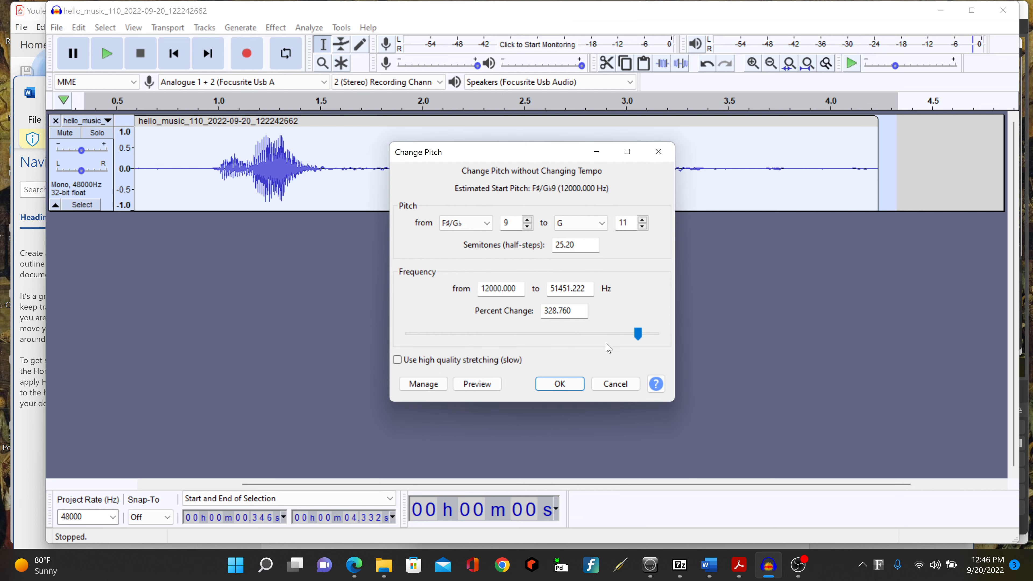
{"action": "left_click", "coordinate": [477, 385]}
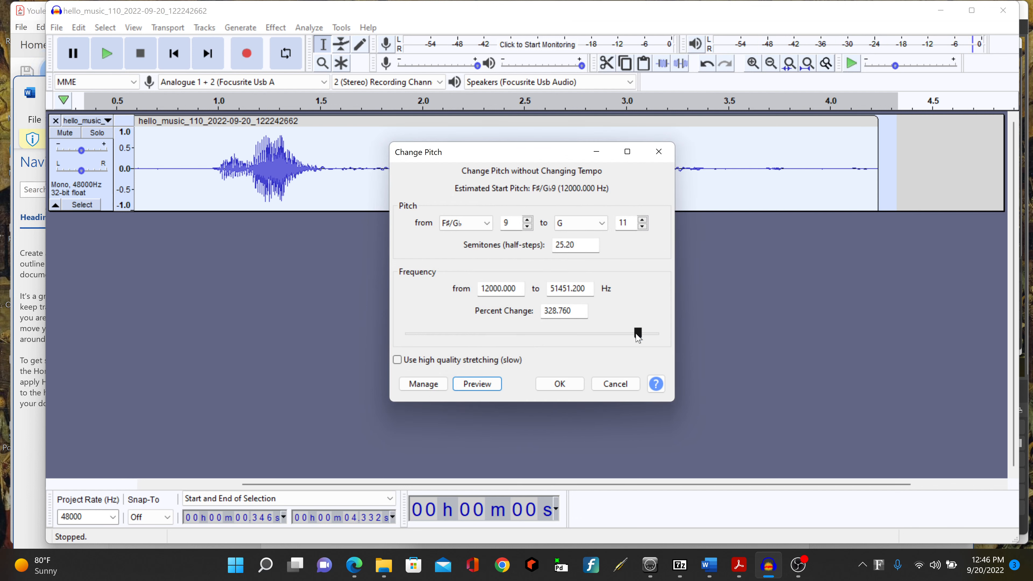
{"action": "left_click_drag", "start_coordinate": [638, 338], "coordinate": [488, 339]}
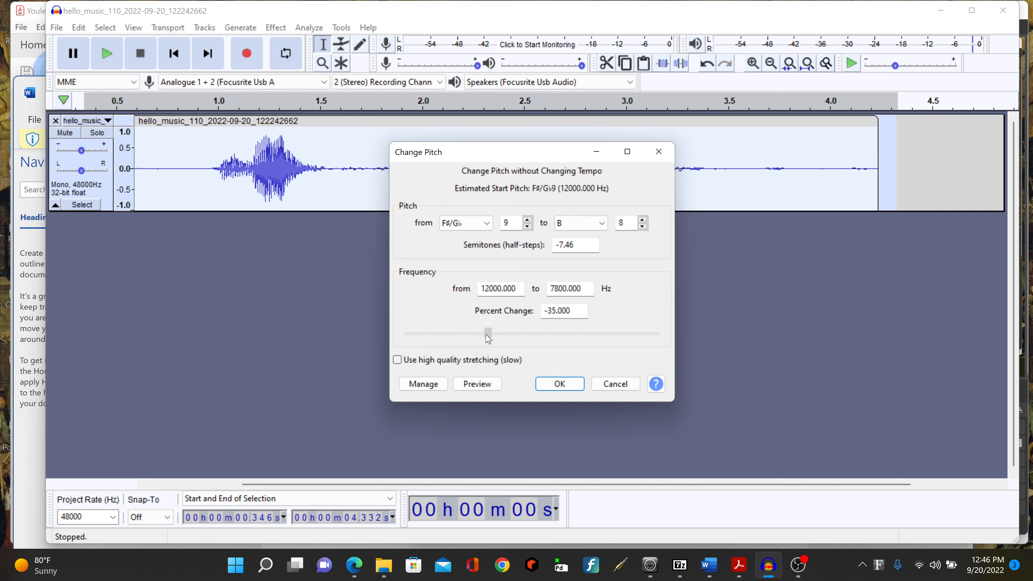
{"action": "left_click", "coordinate": [477, 383]}
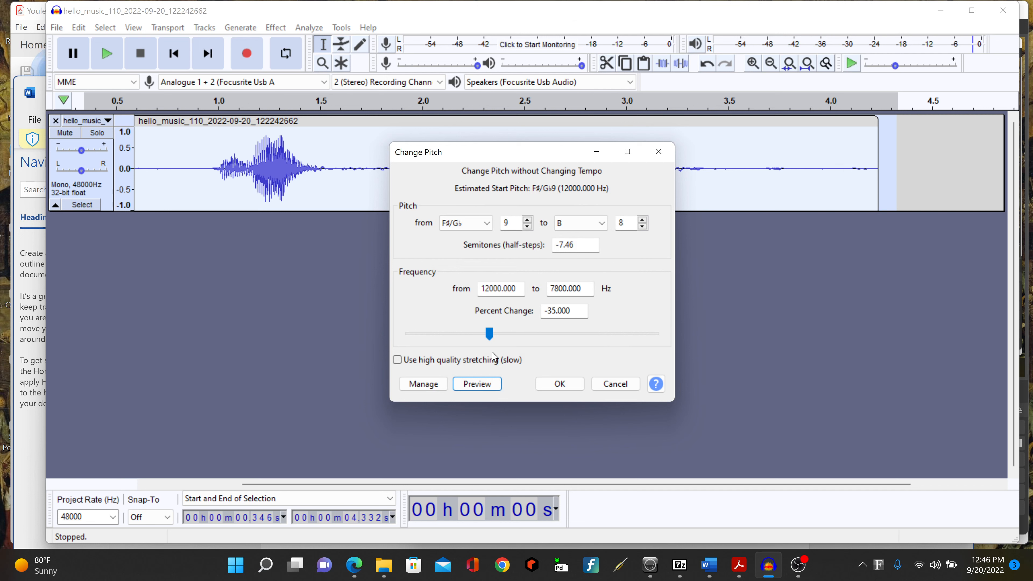
Set the pitch's percent change to -30, preview and apply the effect, and play the altered selection
{"action": "mouse_move", "coordinate": [490, 334]}
{"action": "left_mouse_down"}
{"action": "mouse_move", "coordinate": [561, 337]}
{"action": "mouse_move", "coordinate": [497, 342]}
{"action": "left_mouse_up"}
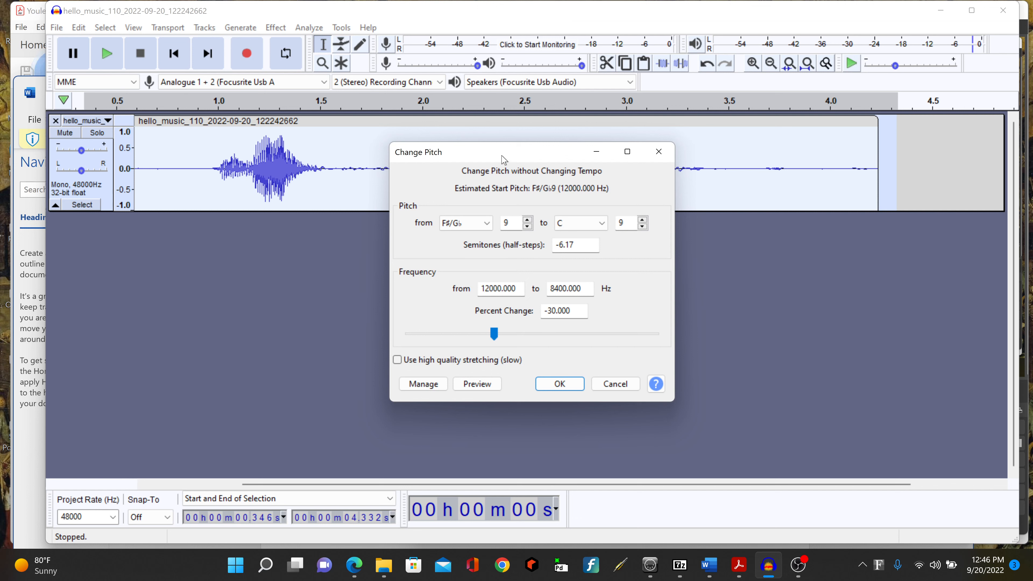
{"action": "left_click_drag", "start_coordinate": [502, 159], "coordinate": [549, 158]}
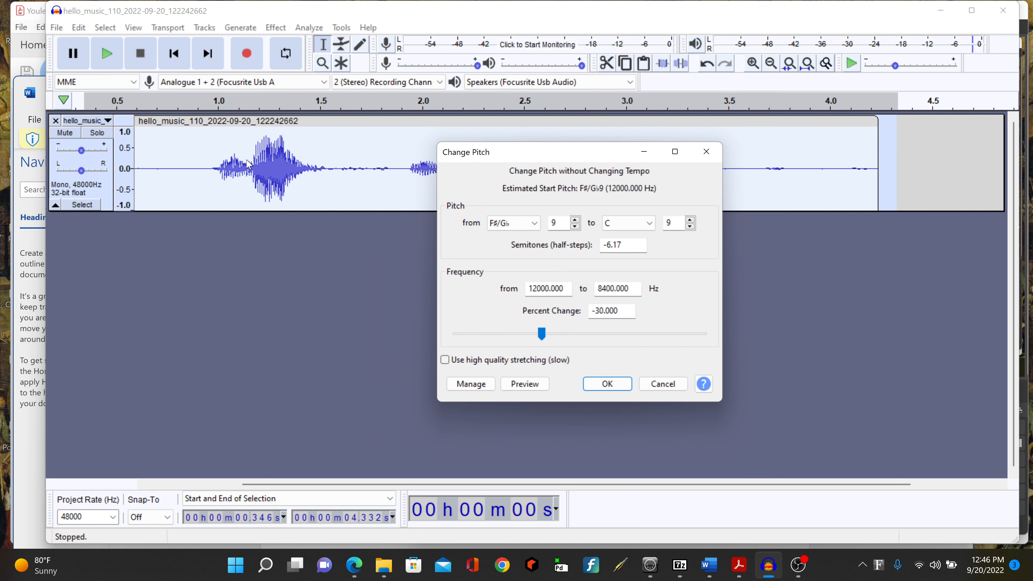
{"action": "left_click", "coordinate": [526, 387]}
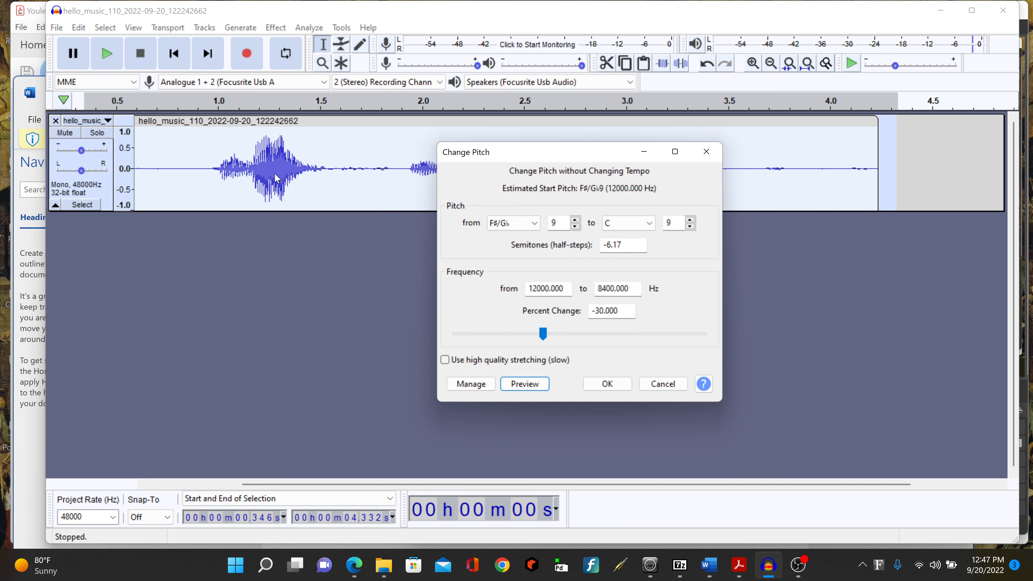
{"action": "left_click", "coordinate": [607, 384]}
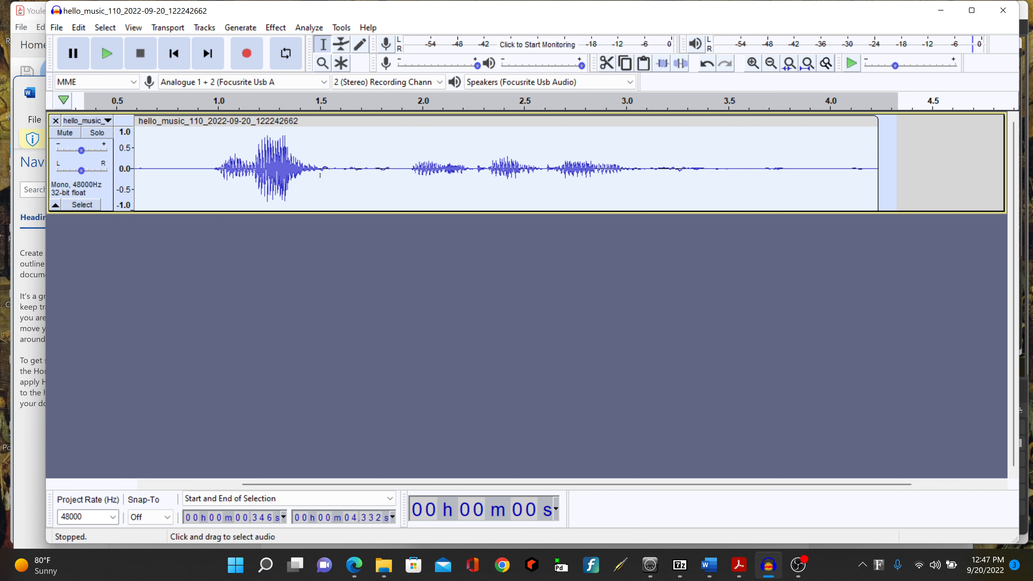
{"action": "left_click", "coordinate": [107, 55]}
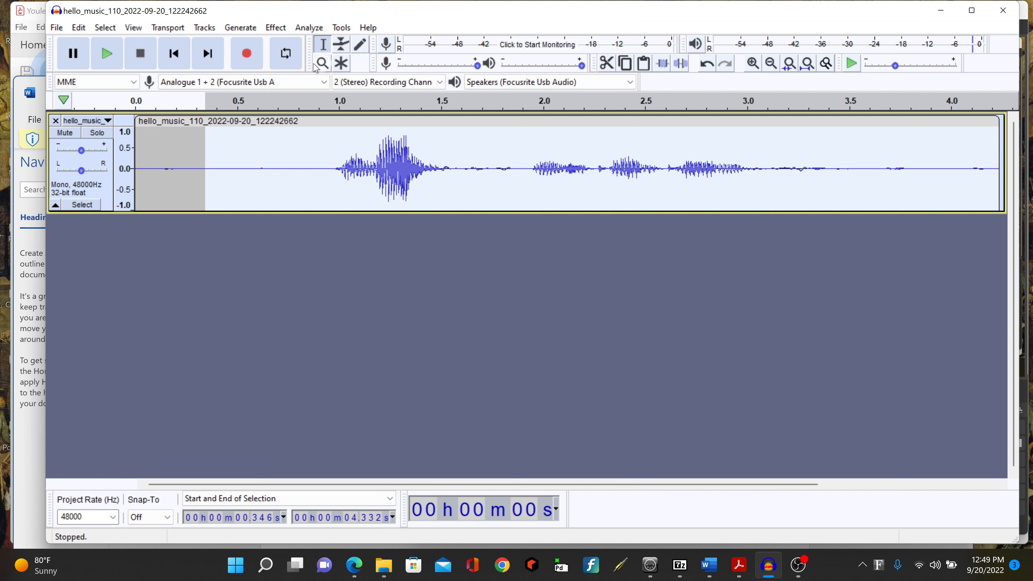
{"action": "left_click", "coordinate": [57, 28]}
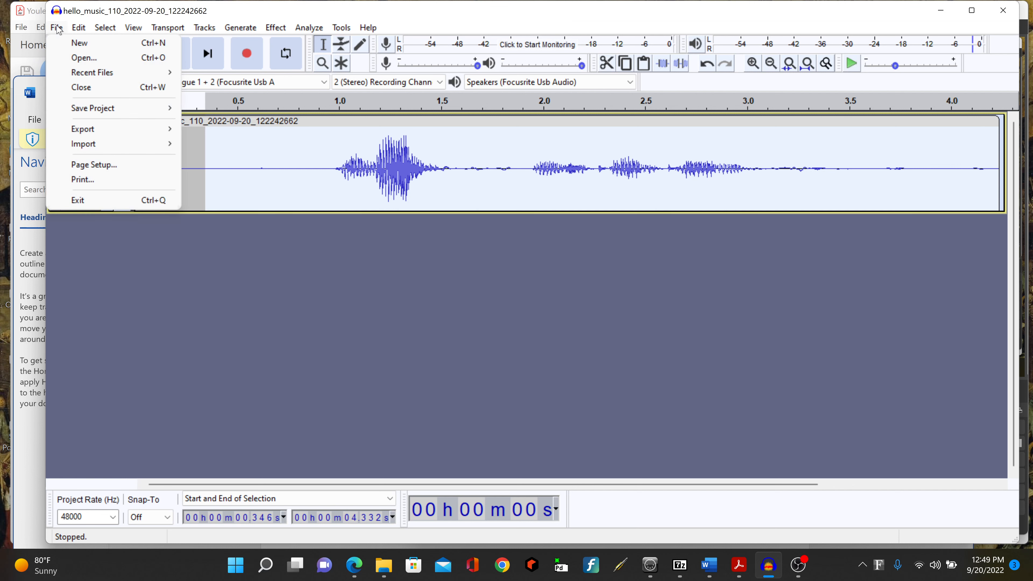
{"action": "mouse_move", "coordinate": [93, 107]}
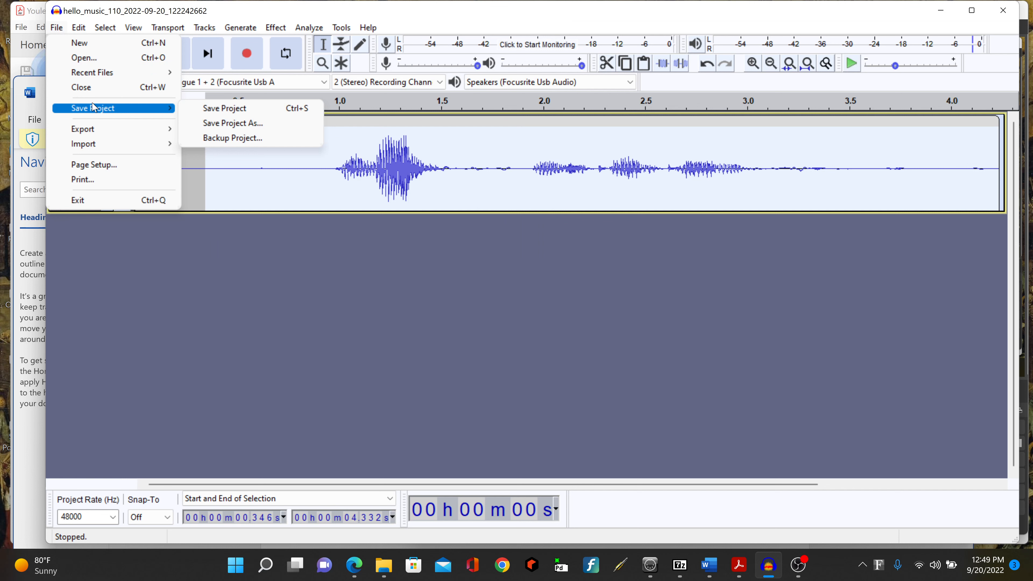
{"action": "left_click", "coordinate": [60, 28]}
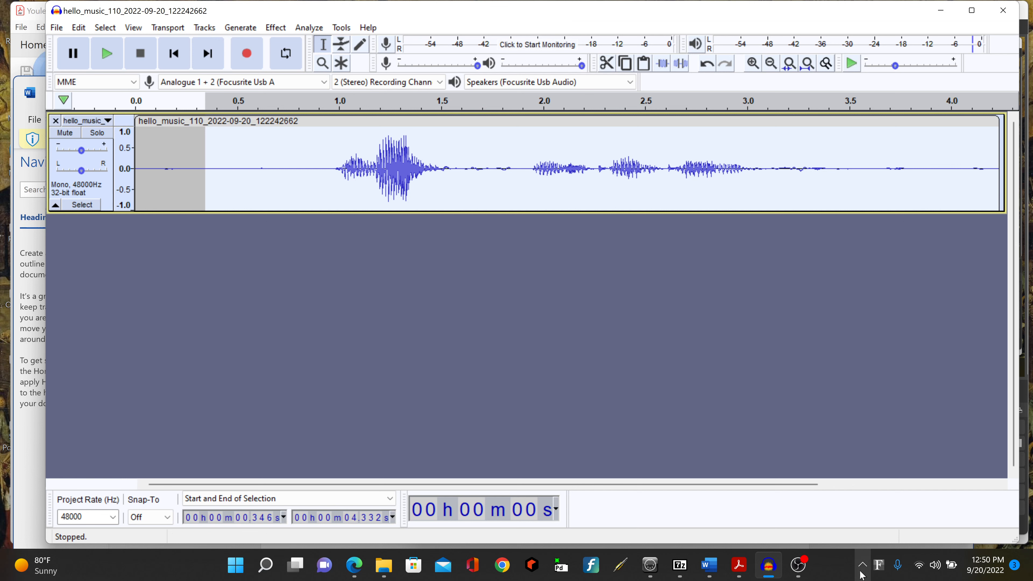
{"action": "mouse_move", "coordinate": [798, 573]}
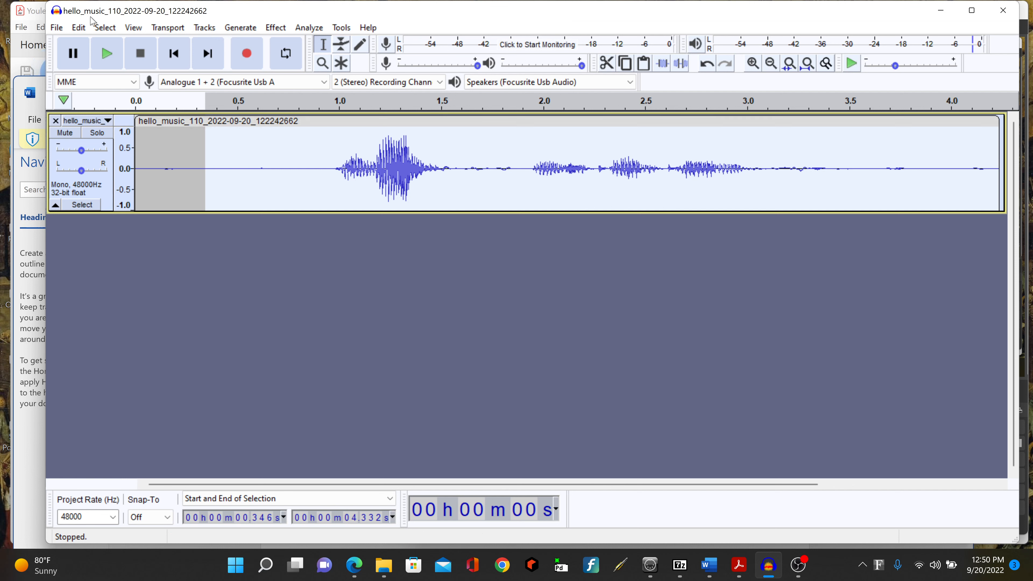
Start exporting the audio as WAV and name the file hello_music_110_pitched_down
{"action": "left_click", "coordinate": [57, 28]}
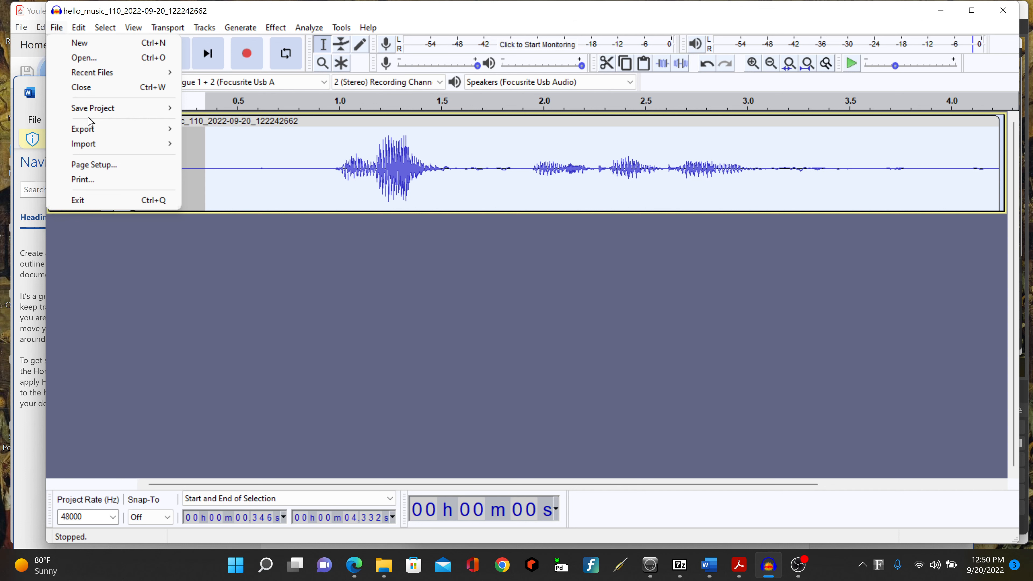
{"action": "mouse_move", "coordinate": [93, 130]}
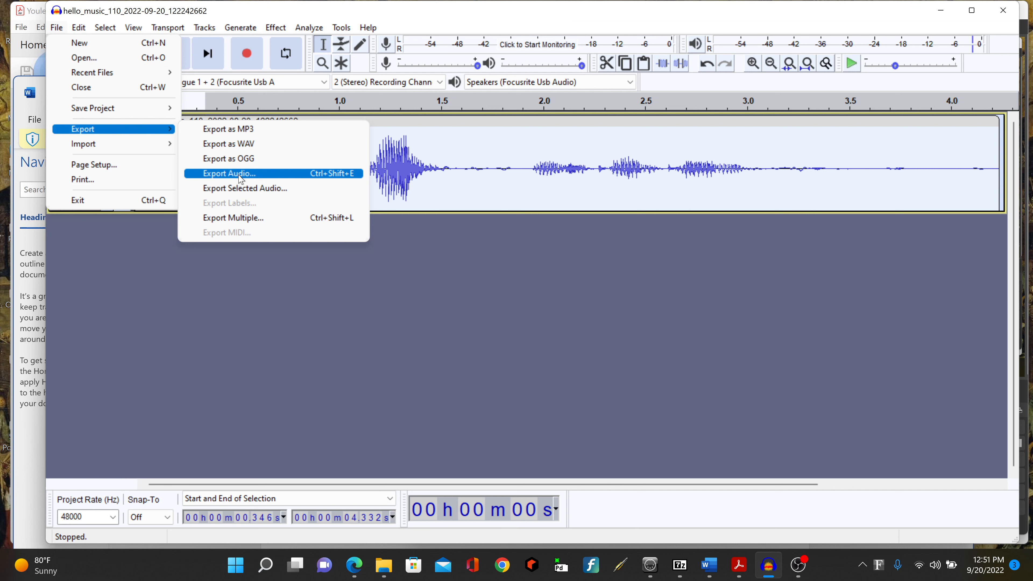
{"action": "left_click", "coordinate": [249, 144]}
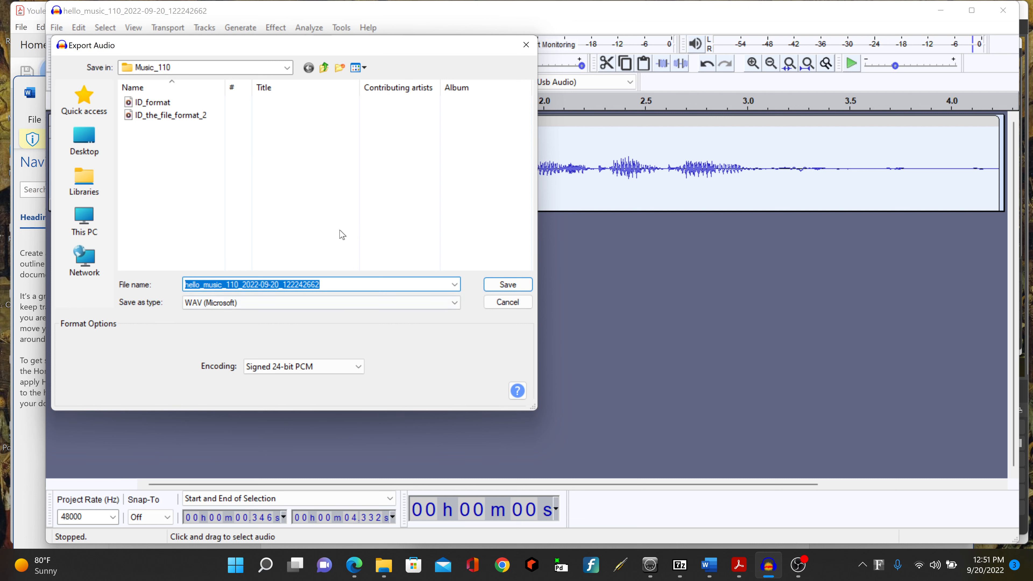
{"action": "left_click", "coordinate": [415, 282]}
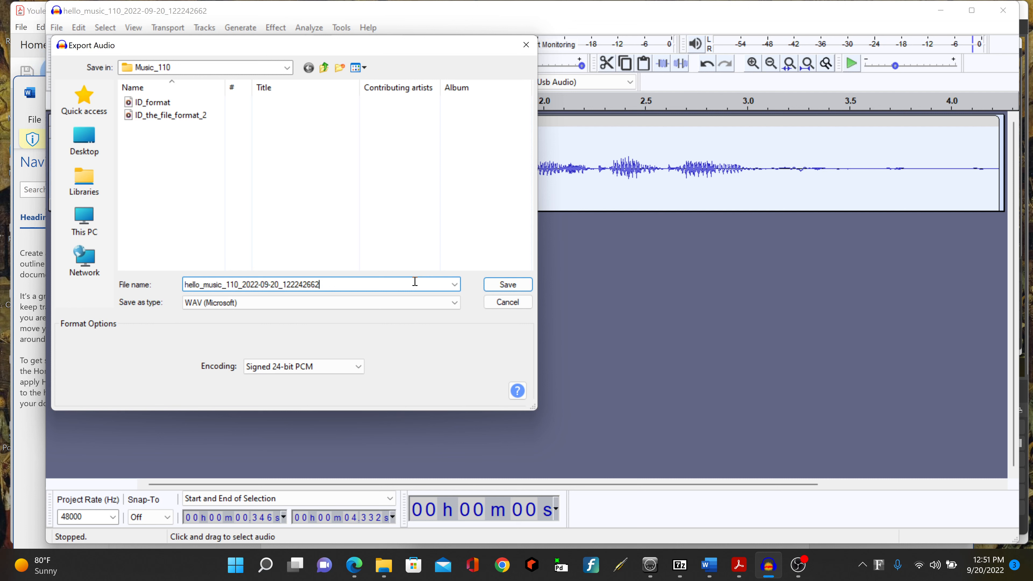
{"action": "key", "text": "BackSpace"}
{"action": "key", "text": "BackSpace"}
{"action": "key", "text": "BackSpace"}
{"action": "key", "text": "BackSpace"}
{"action": "key", "text": "BackSpace"}
{"action": "key", "text": "BackSpace"}
{"action": "key", "text": "BackSpace"}
{"action": "key", "text": "BackSpace"}
{"action": "key", "text": "BackSpace"}
{"action": "key", "text": "BackSpace"}
{"action": "key", "text": "BackSpace"}
{"action": "key", "text": "BackSpace"}
{"action": "key", "text": "BackSpace"}
{"action": "key", "text": "BackSpace"}
{"action": "key", "text": "BackSpace"}
{"action": "key", "text": "BackSpace"}
{"action": "key", "text": "BackSpace"}
{"action": "key", "text": "BackSpace"}
{"action": "key", "text": "BackSpace"}
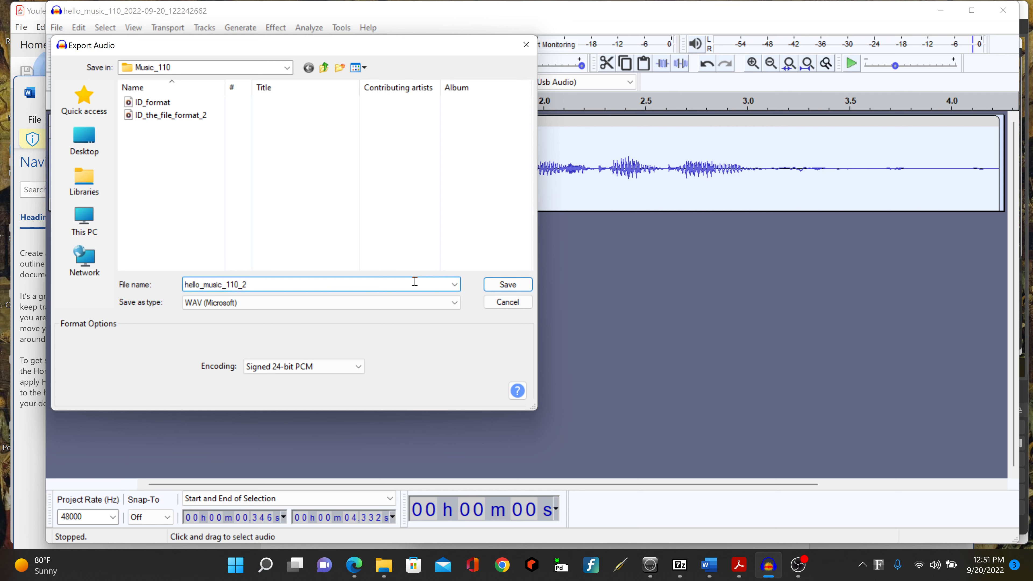
{"action": "key", "text": "BackSpace"}
{"action": "type", "text": "pithe"}
{"action": "key", "text": "BackSpace"}
{"action": "key", "text": "BackSpace"}
{"action": "type", "text": "tched_down"}
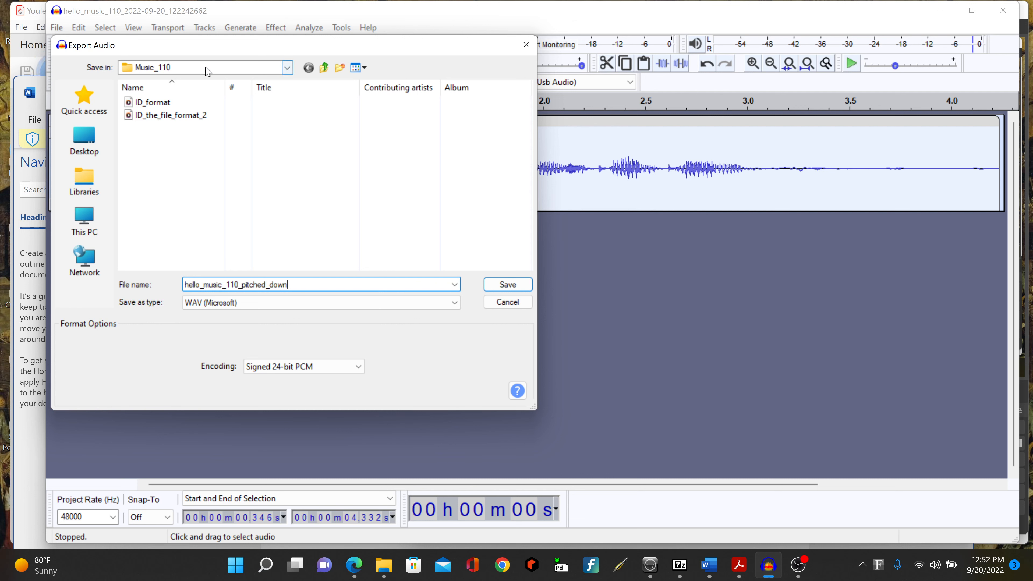
Save the WAV export in the Music_110 folder, accepting the metadata tags with blank values
{"action": "left_click", "coordinate": [287, 68]}
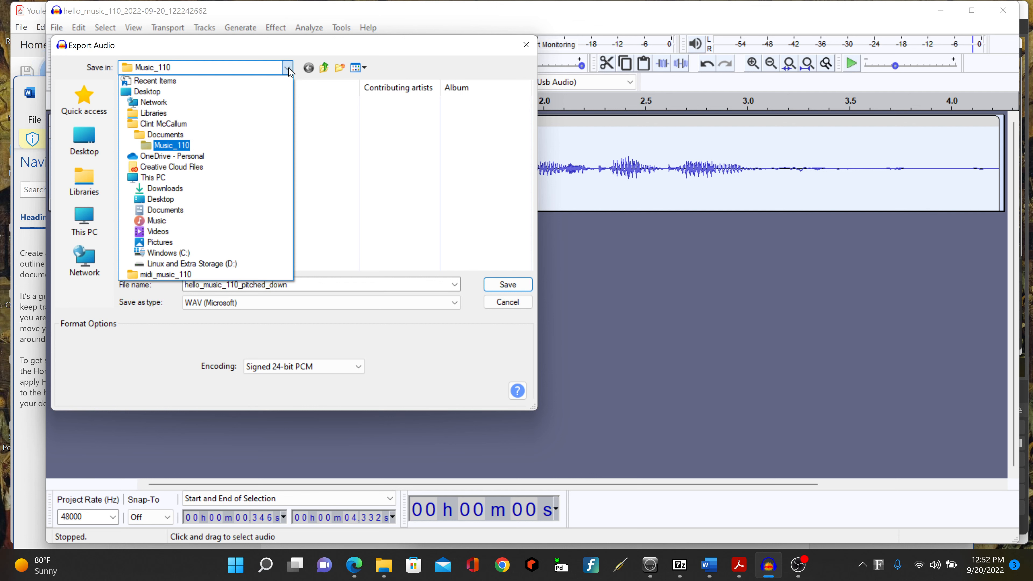
{"action": "left_click", "coordinate": [289, 70]}
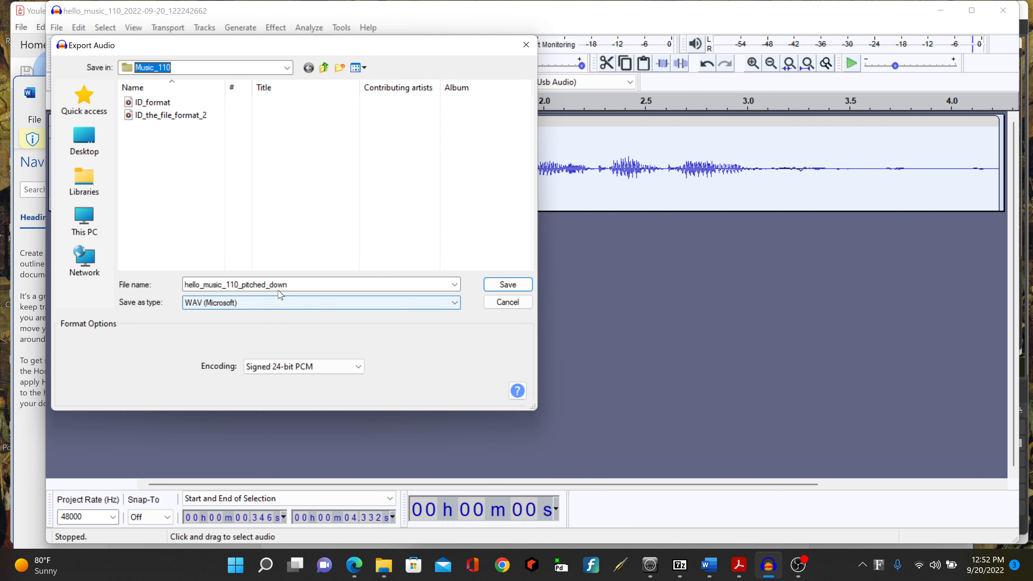
{"action": "left_click", "coordinate": [509, 284]}
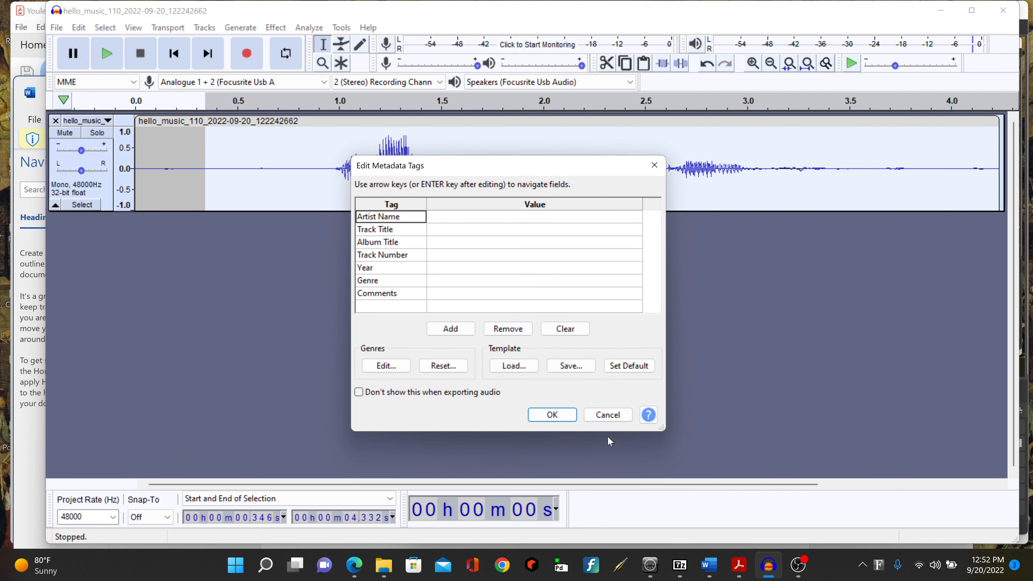
{"action": "left_click", "coordinate": [565, 414]}
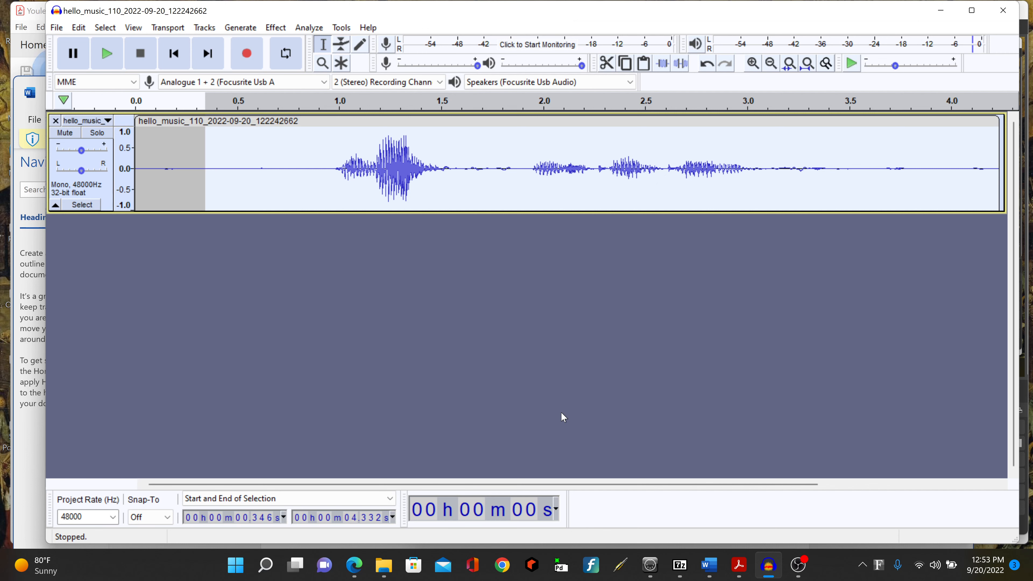
Switch to File Explorer and open the Music_110 folder inside Documents to check for the exported WAV file
{"action": "left_click", "coordinate": [386, 567]}
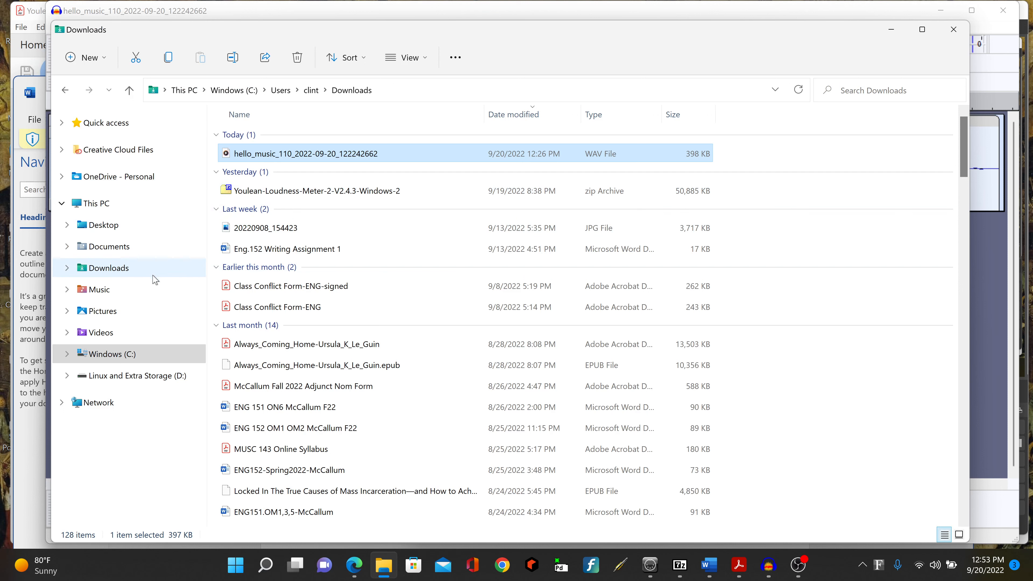
{"action": "left_click", "coordinate": [312, 90]}
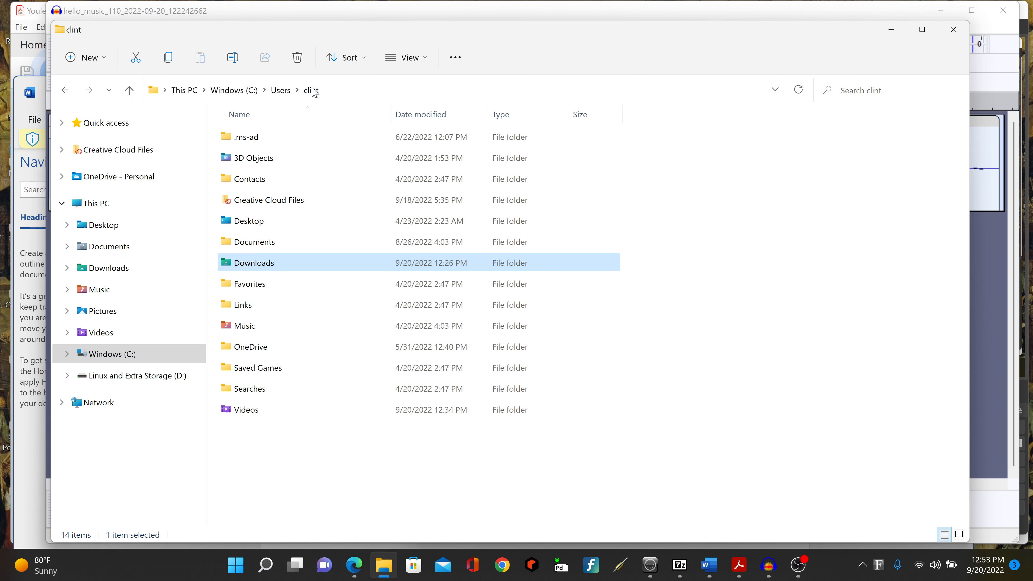
{"action": "double_click", "coordinate": [237, 243]}
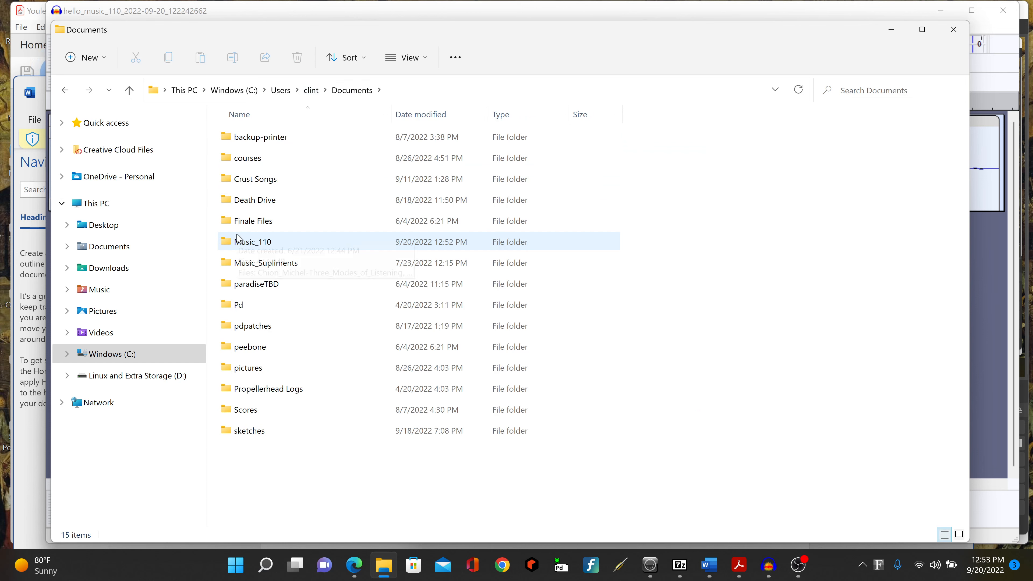
{"action": "left_click", "coordinate": [246, 243]}
{"action": "double_click", "coordinate": [246, 243]}
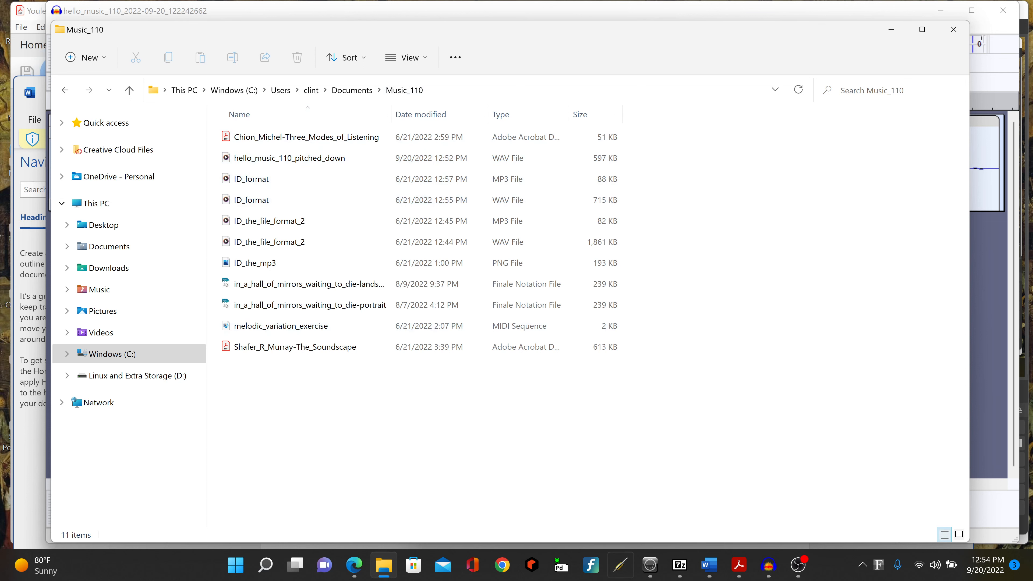
{"action": "left_click", "coordinate": [798, 567]}
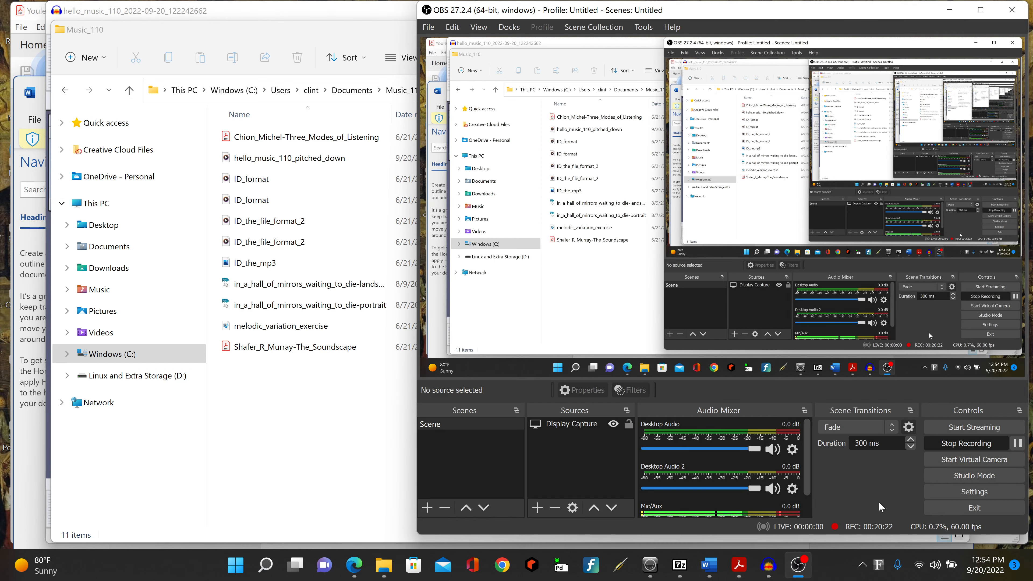